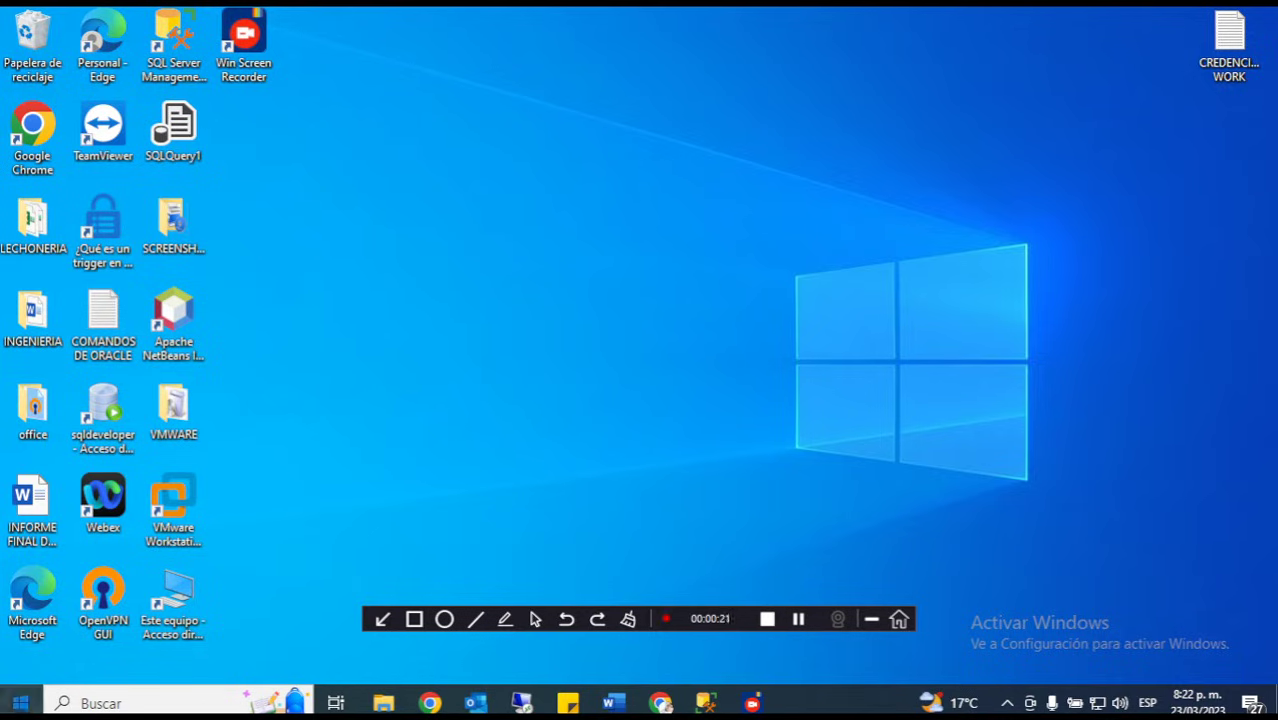
pyautogui.click(20, 703)
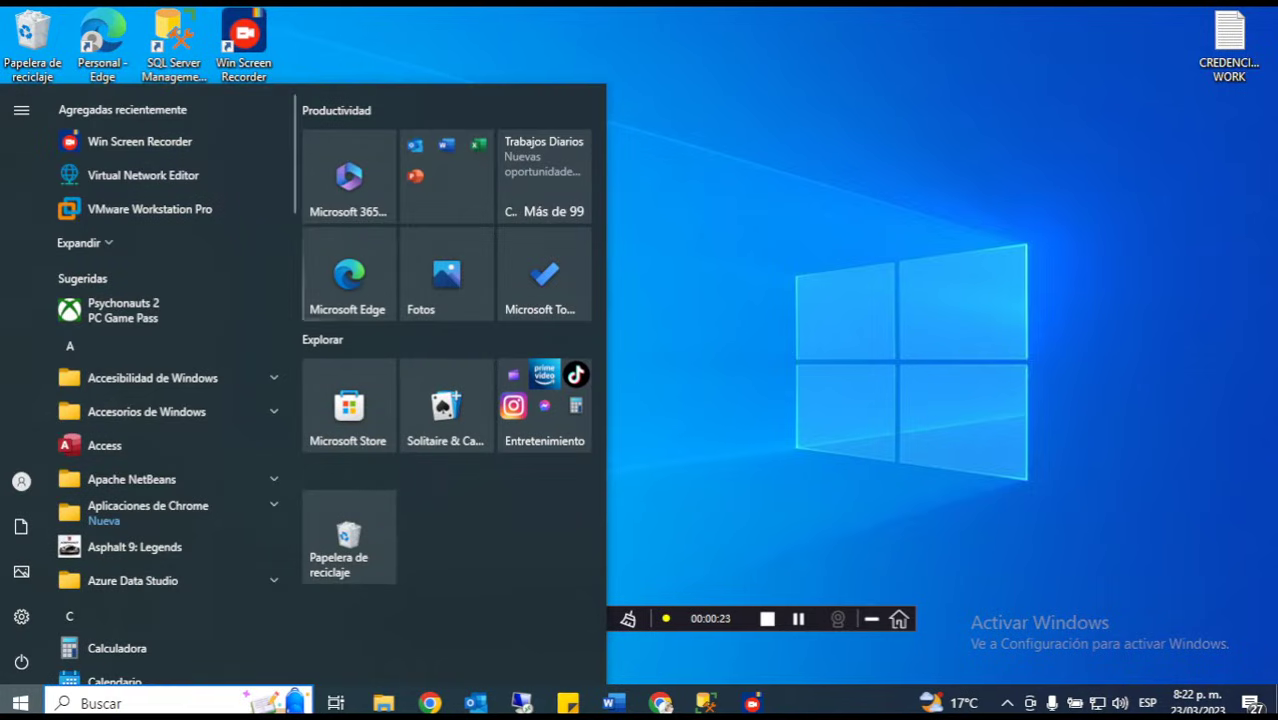
pyautogui.scroll(-3, 150, 240)
pyautogui.scroll(3, 170, 434)
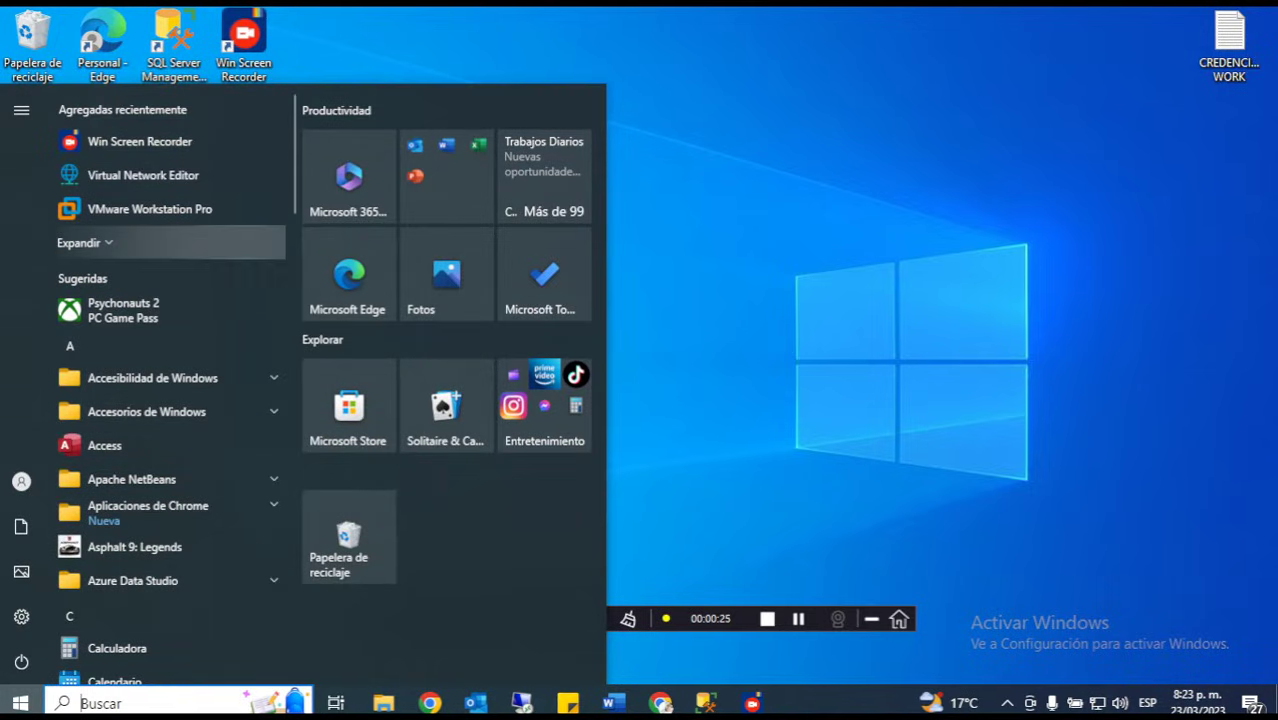
pyautogui.press('Escape')
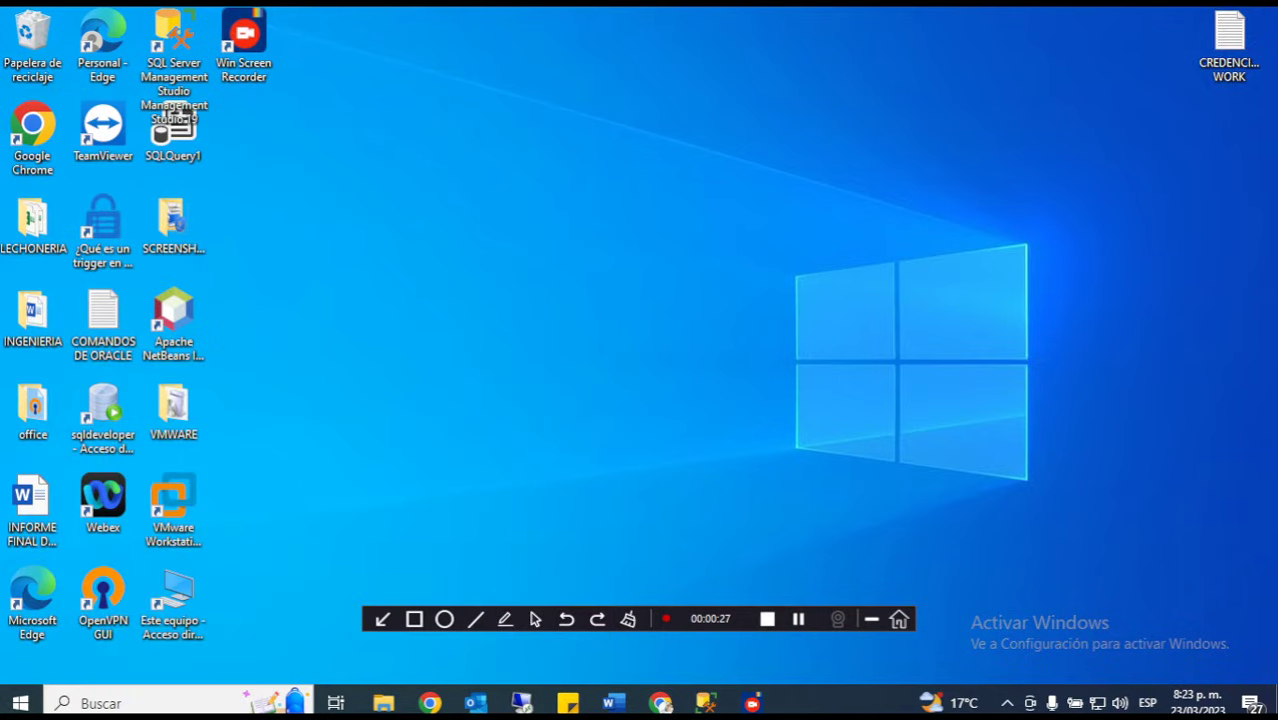
# Step: Switch to SQL Server Management Studio and close all the open query and table documents
pyautogui.click(706, 703)
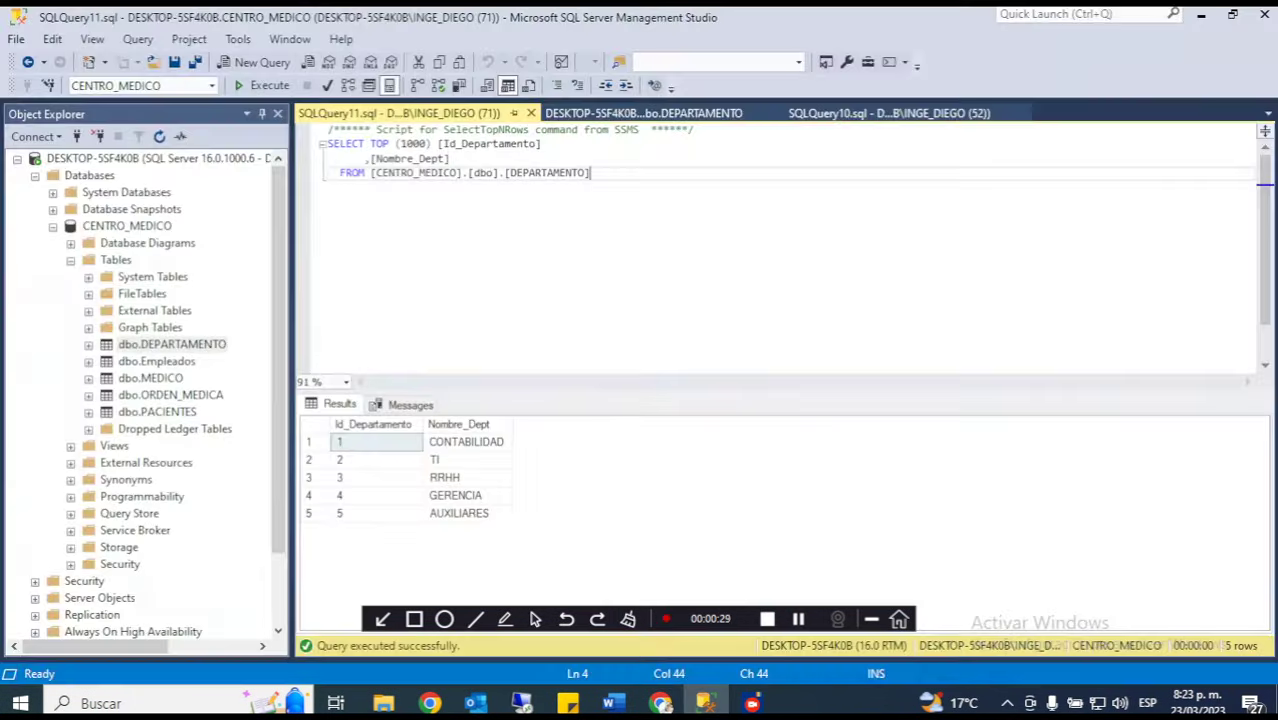
pyautogui.click(890, 113)
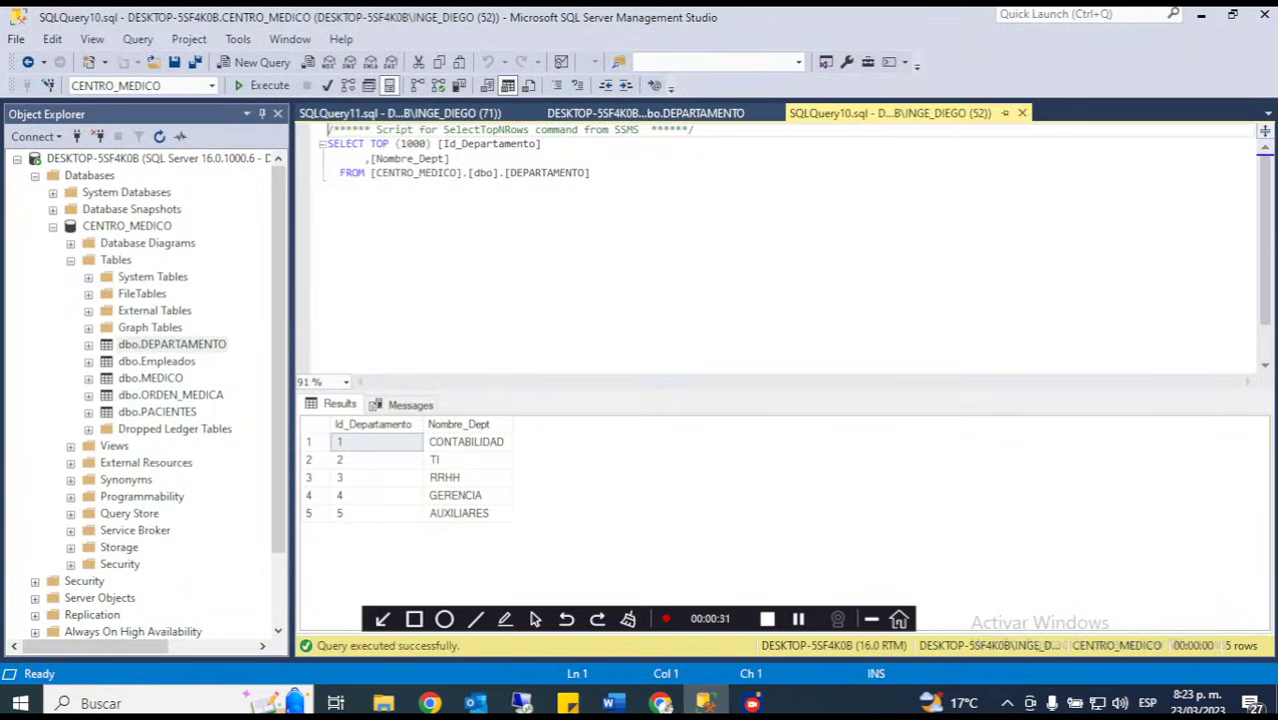
pyautogui.click(1022, 113)
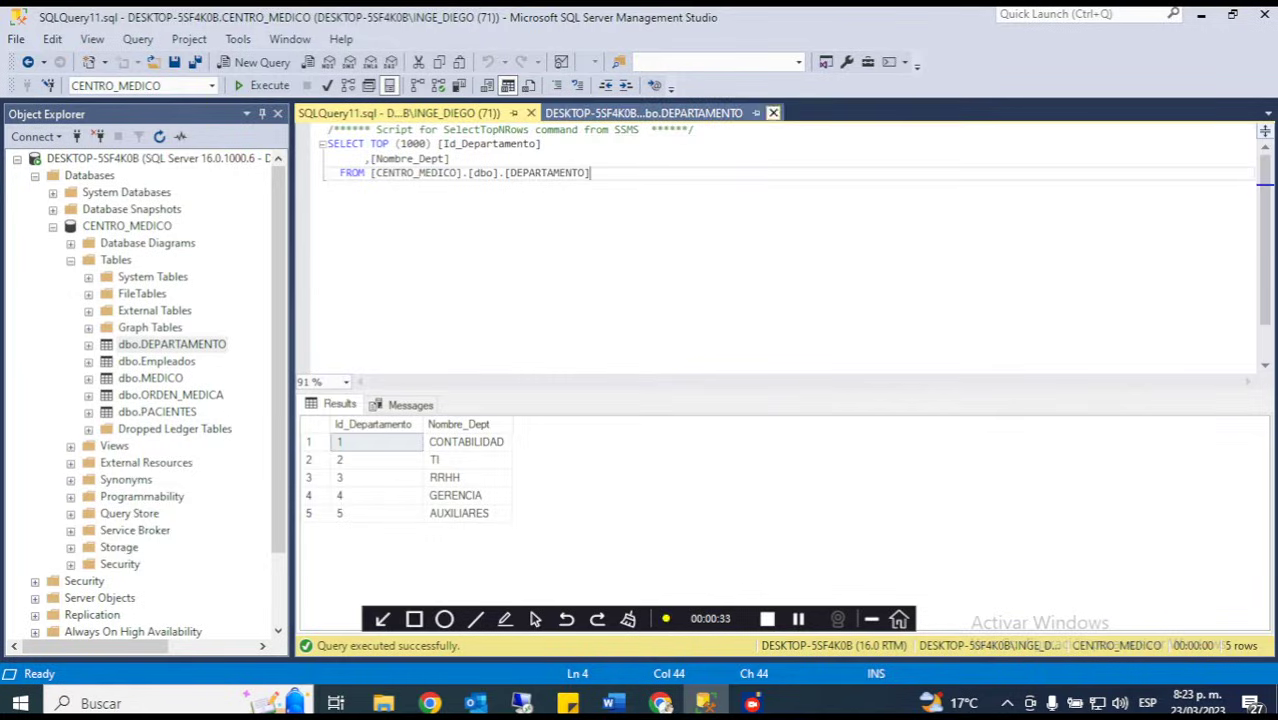
pyautogui.click(775, 113)
pyautogui.click(531, 113)
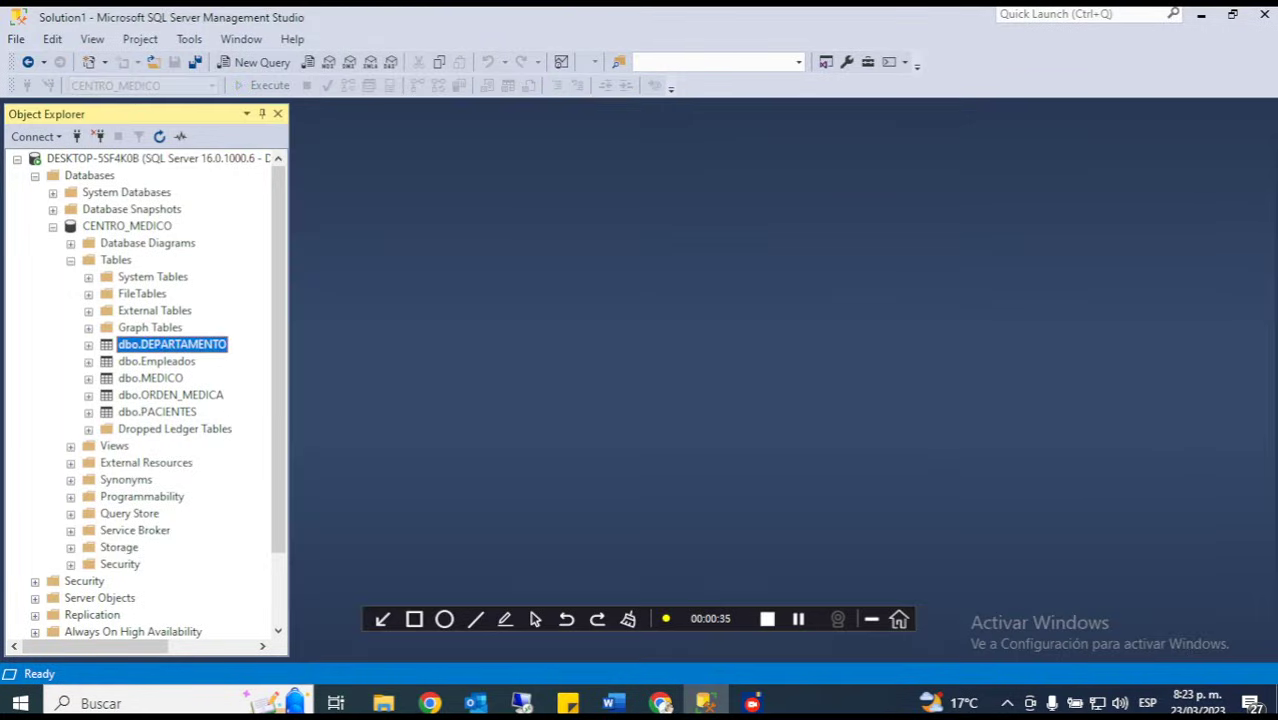
# Step: Disconnect the Object Explorer from the server and reconnect to the DESKTOP-5SF4K0B Database Engine with Windows Authentication
pyautogui.click(98, 136)
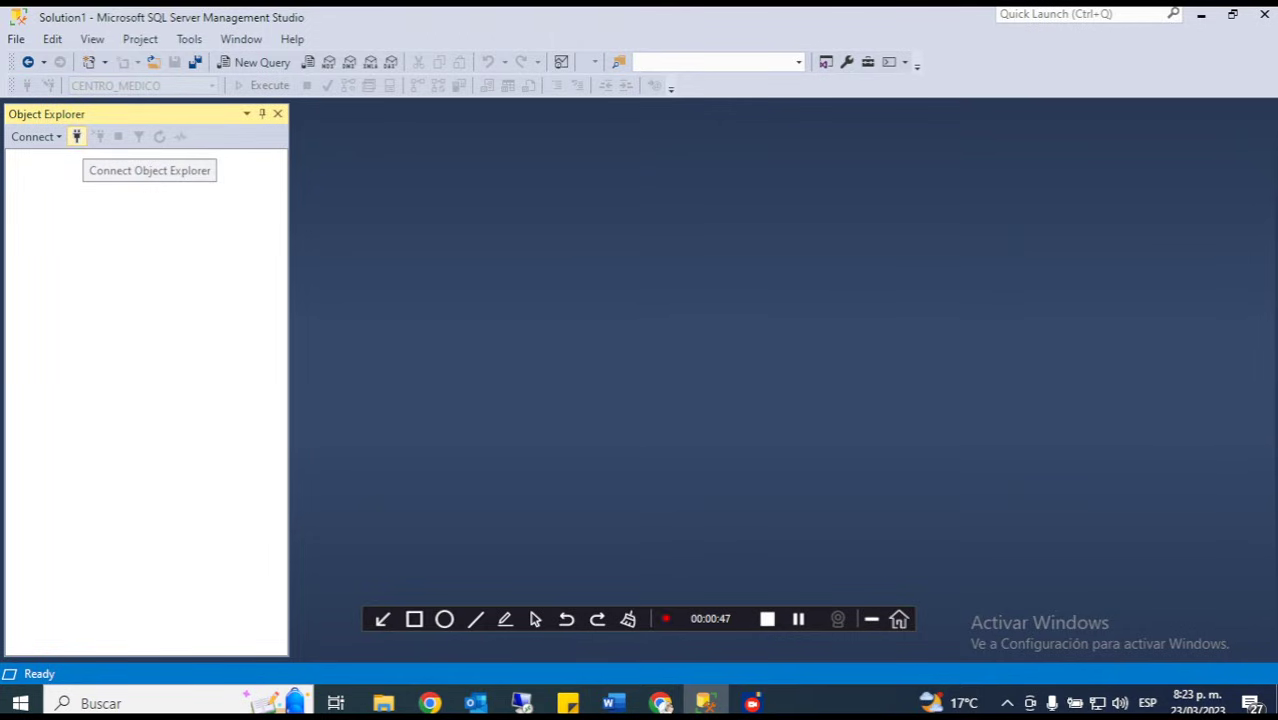
pyautogui.click(76, 136)
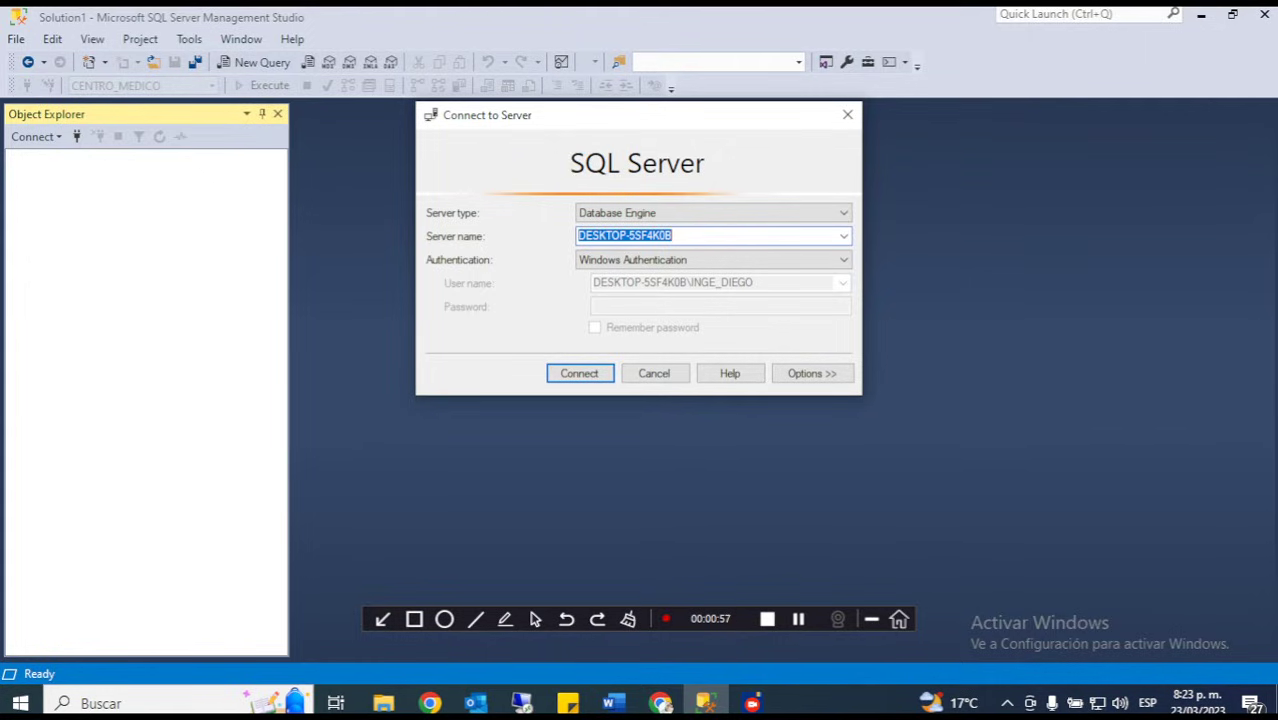
pyautogui.click(843, 260)
pyautogui.click(843, 260)
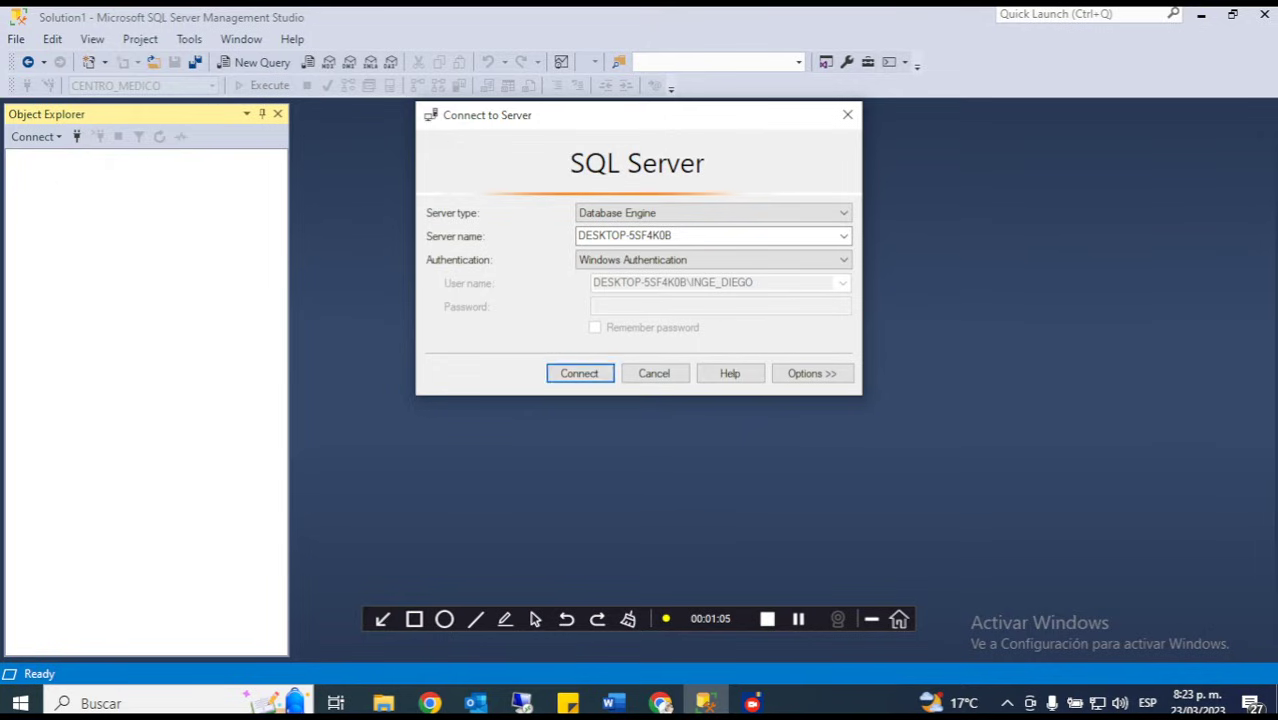
pyautogui.click(579, 373)
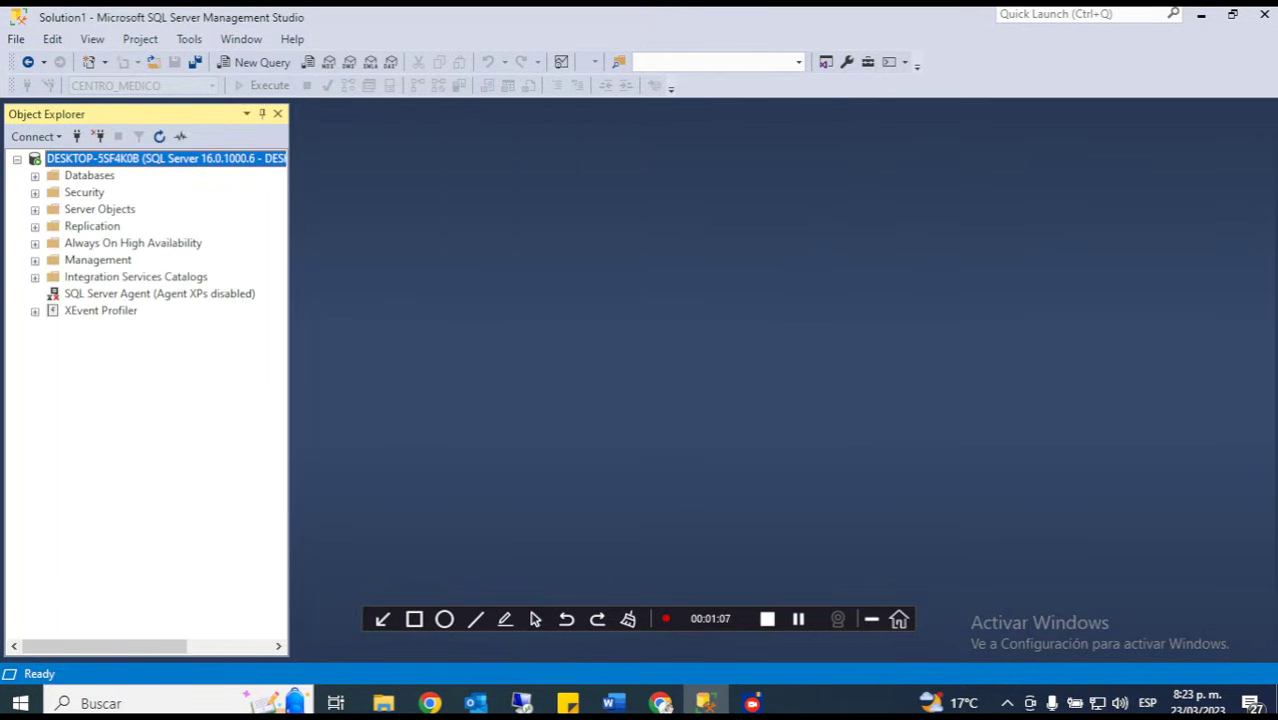
# Step: Expand the server's databases down to the list of tables in CENTRO_MEDICO
pyautogui.click(35, 176)
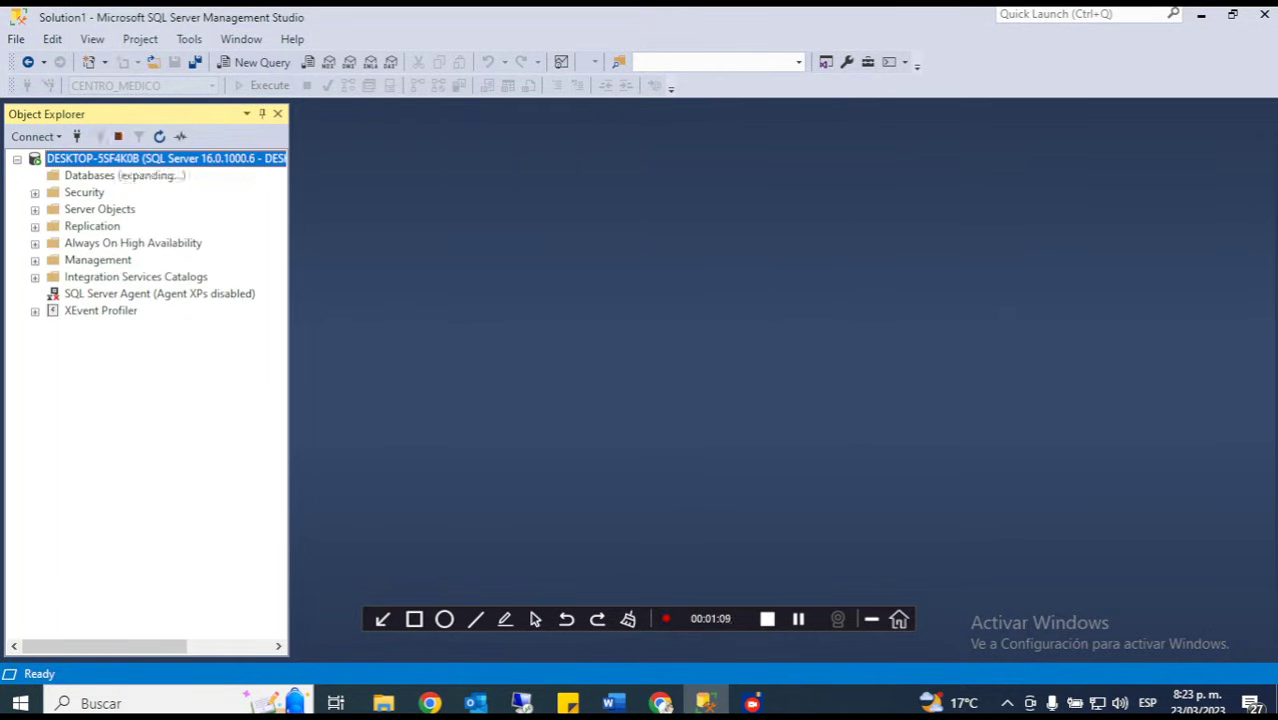
pyautogui.click(35, 176)
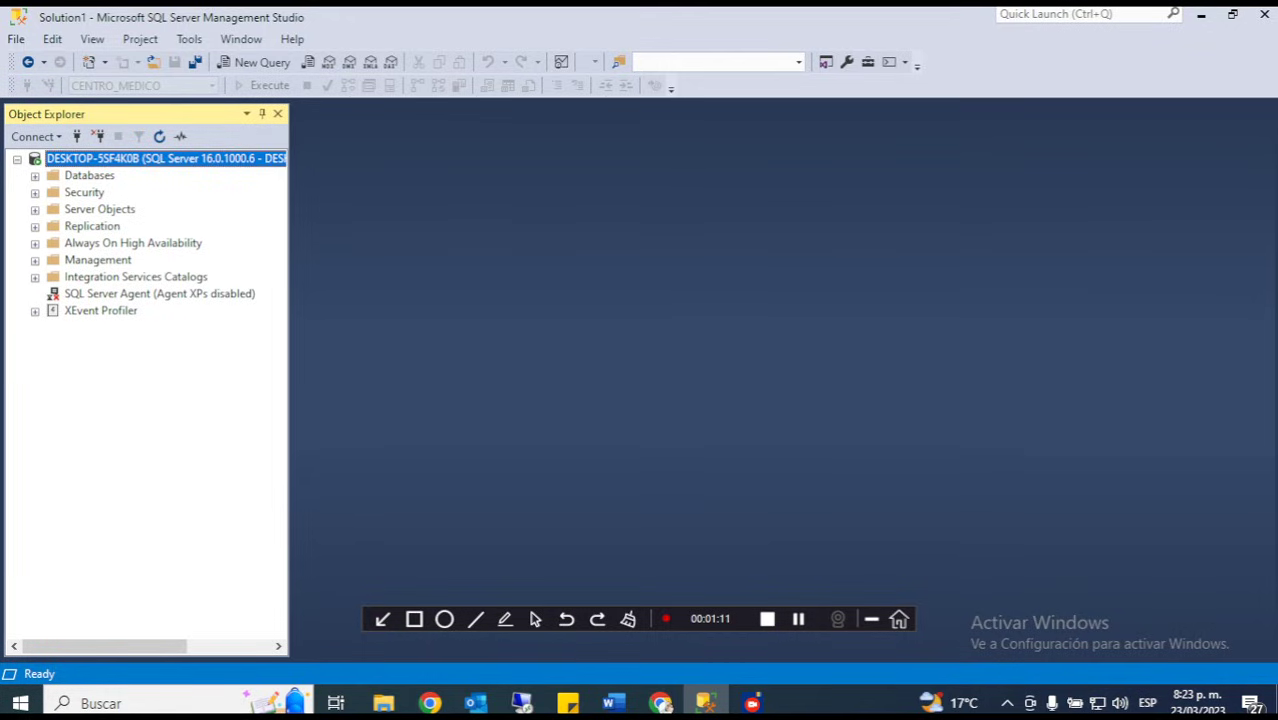
pyautogui.click(35, 176)
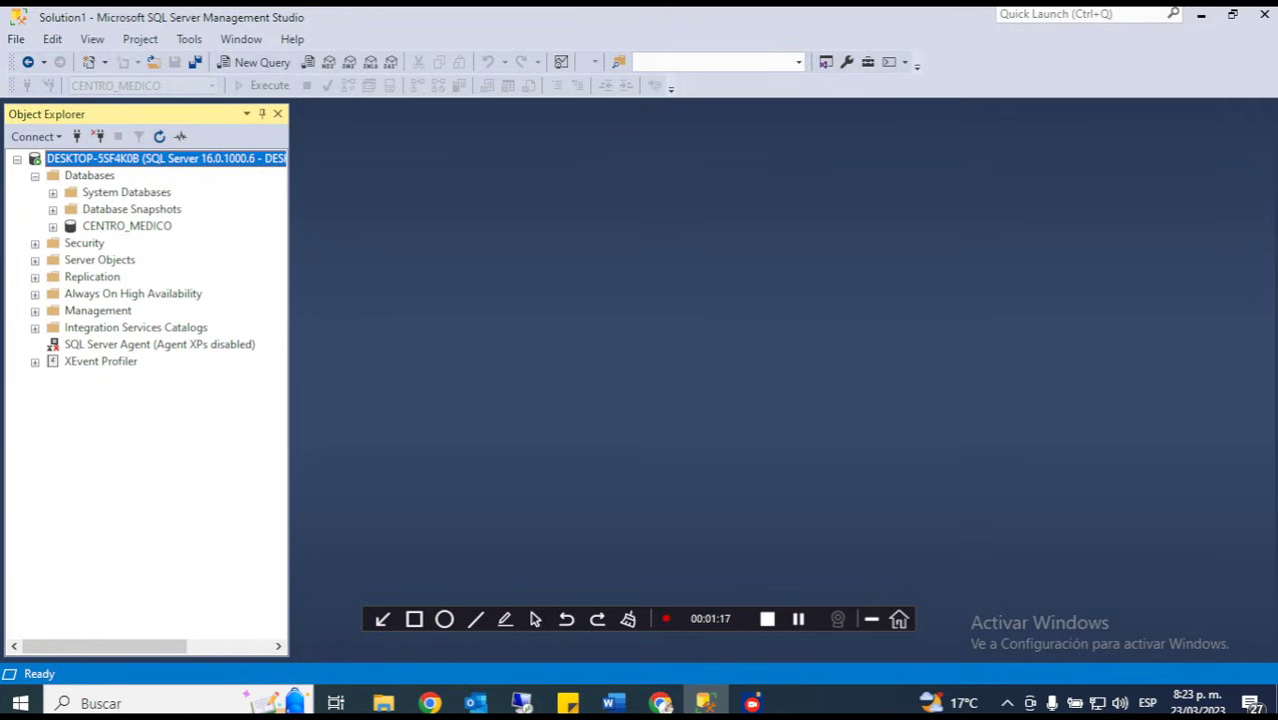
pyautogui.click(53, 226)
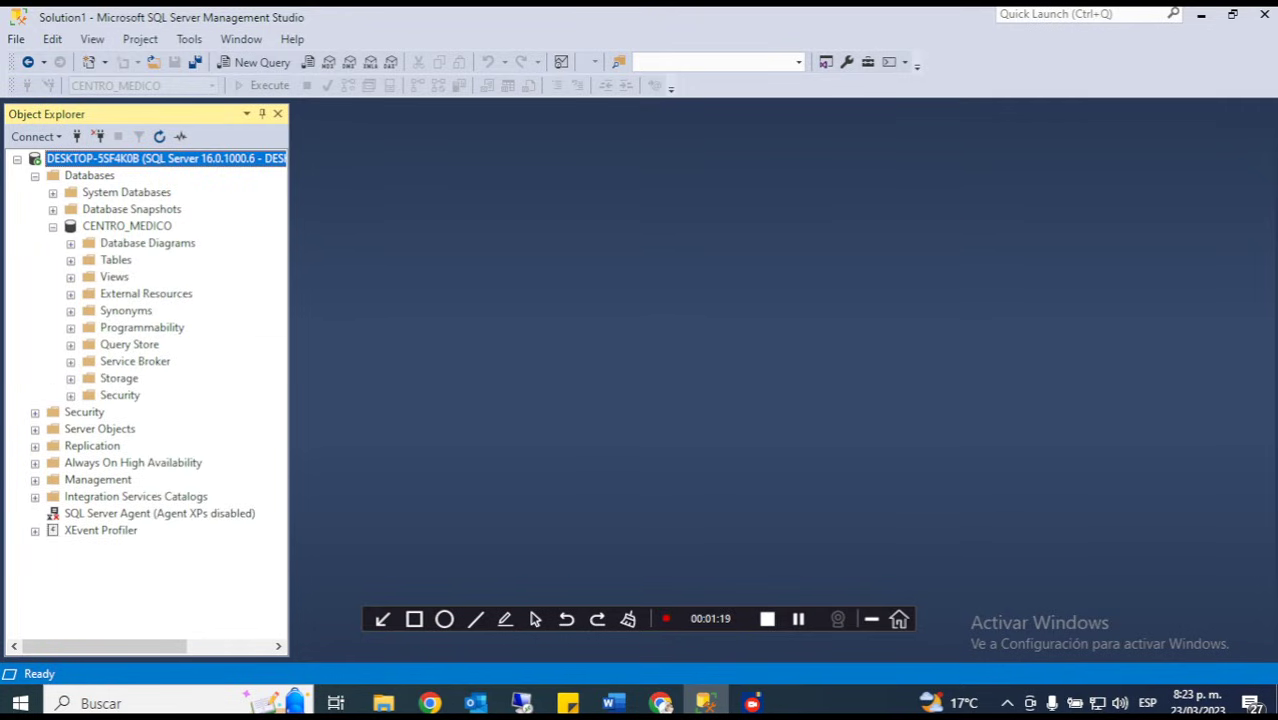
pyautogui.click(70, 260)
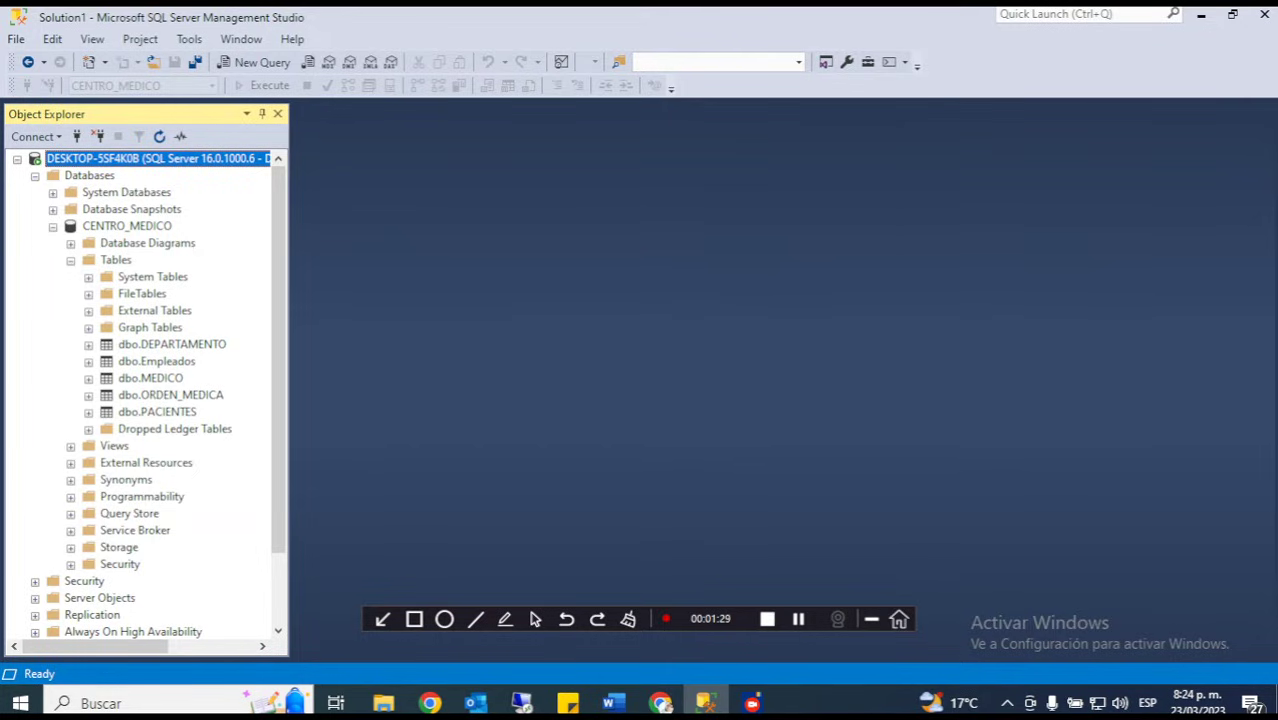
# Step: Query the top 1000 rows of the DEPARTAMENTO, Empleados and MEDICO tables to review their data
pyautogui.rightClick(177, 344)
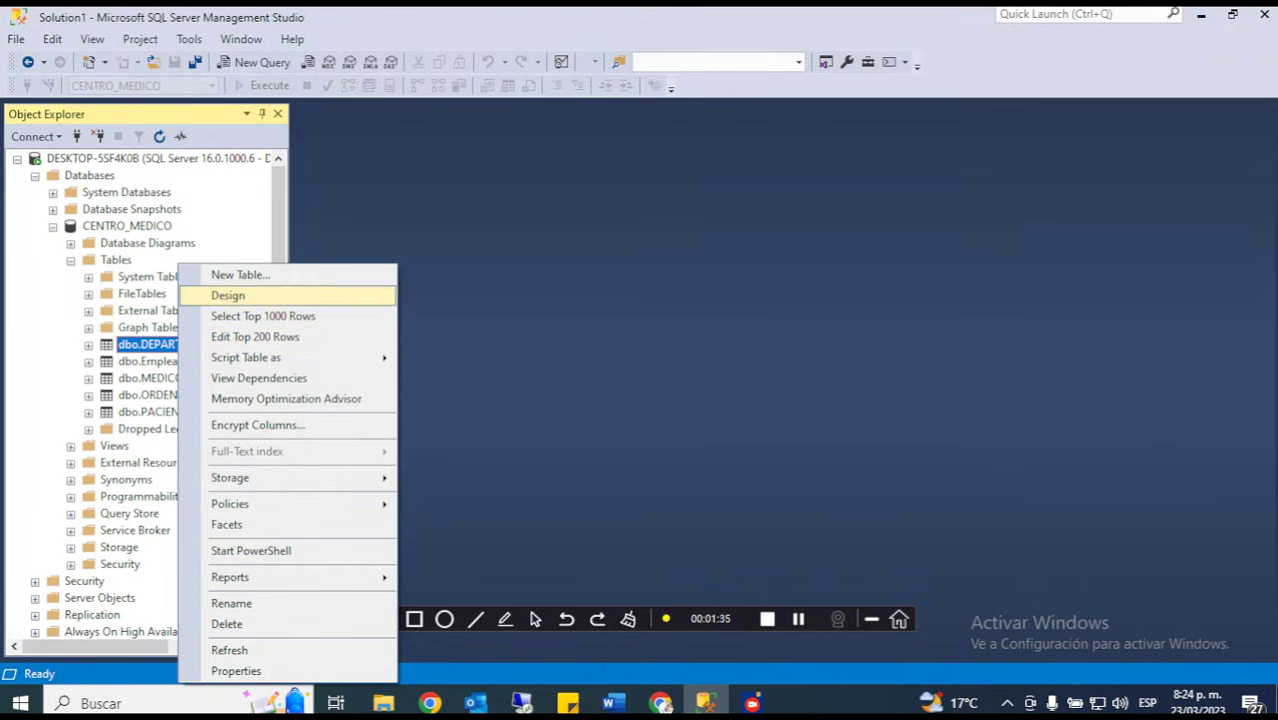
pyautogui.click(263, 316)
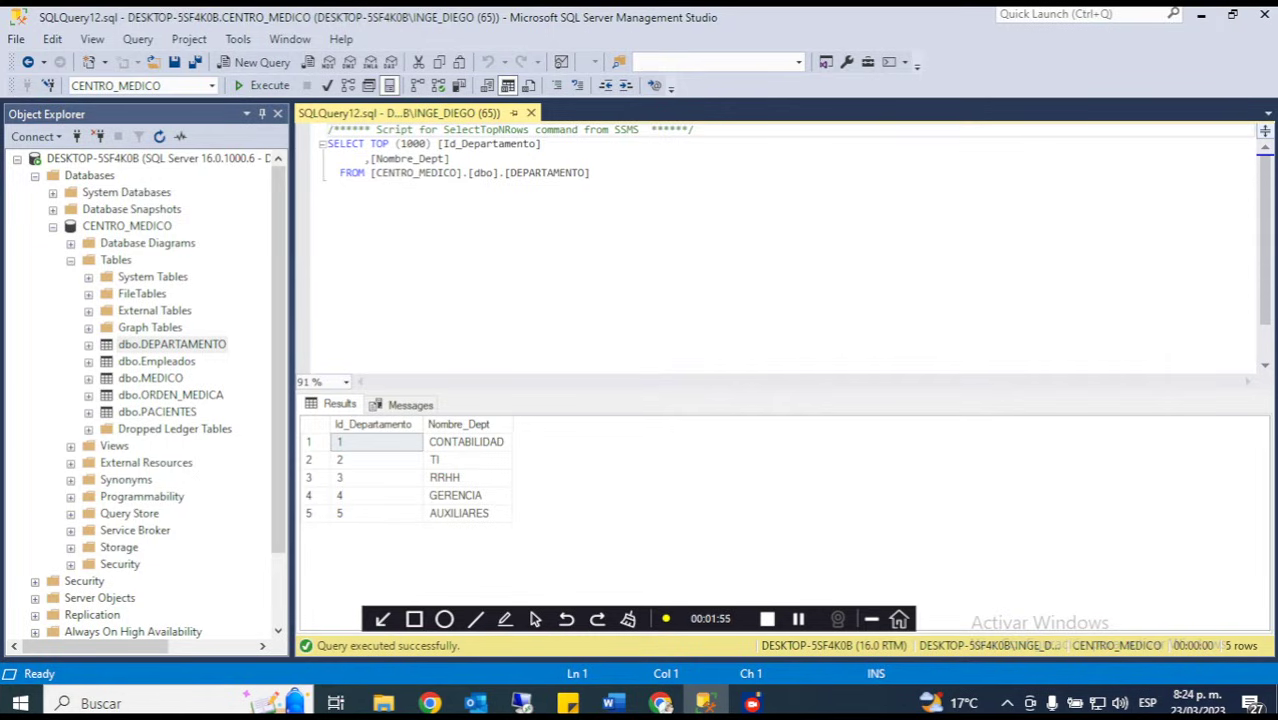
pyautogui.rightClick(150, 361)
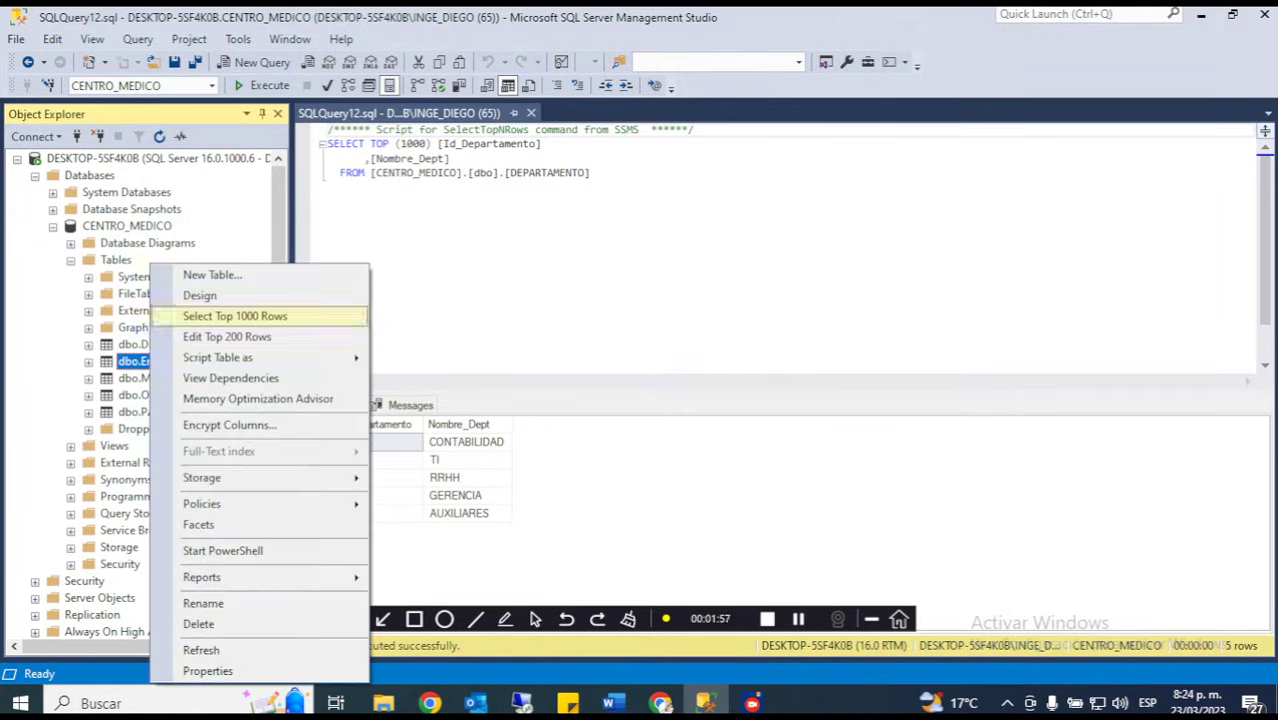
pyautogui.click(235, 316)
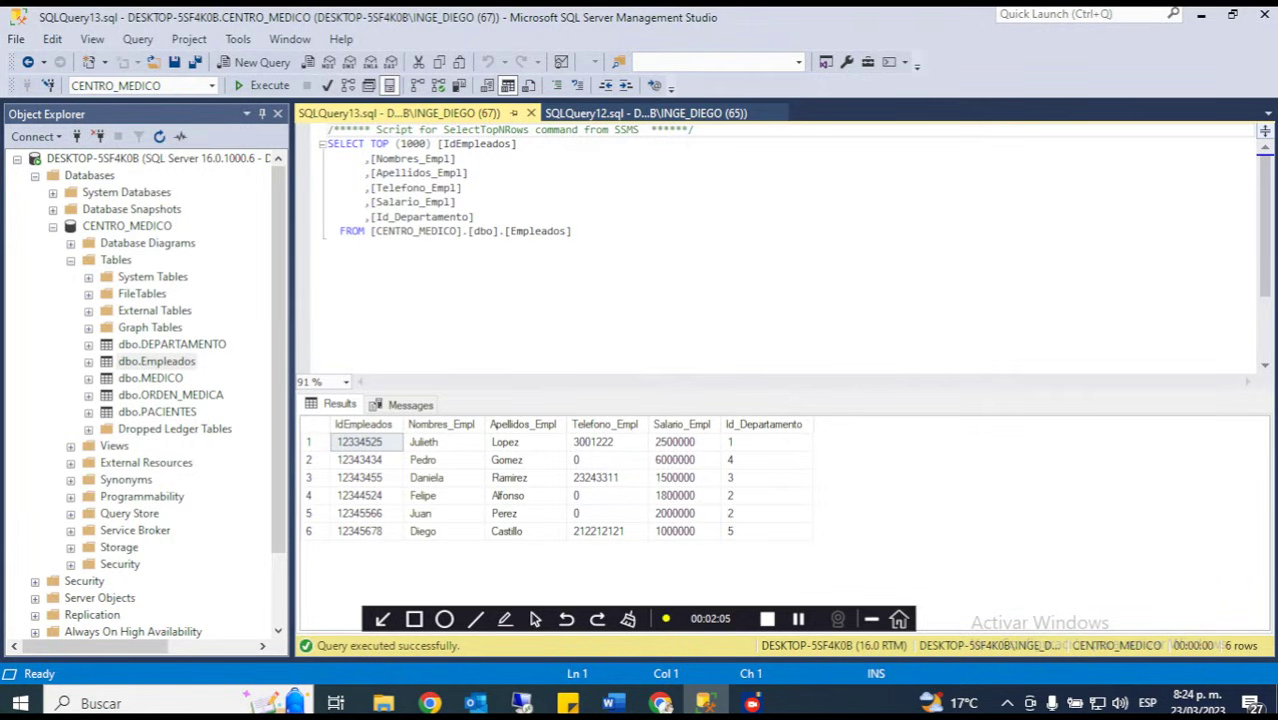
pyautogui.rightClick(150, 378)
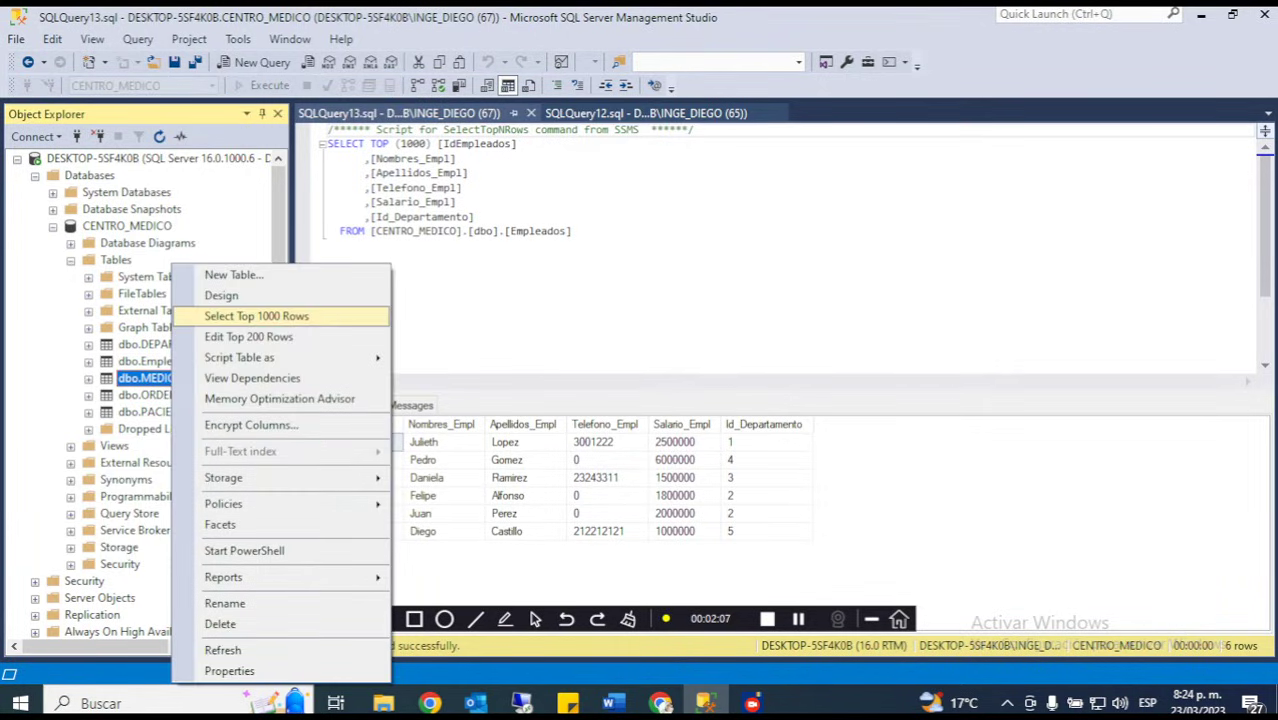
pyautogui.click(256, 316)
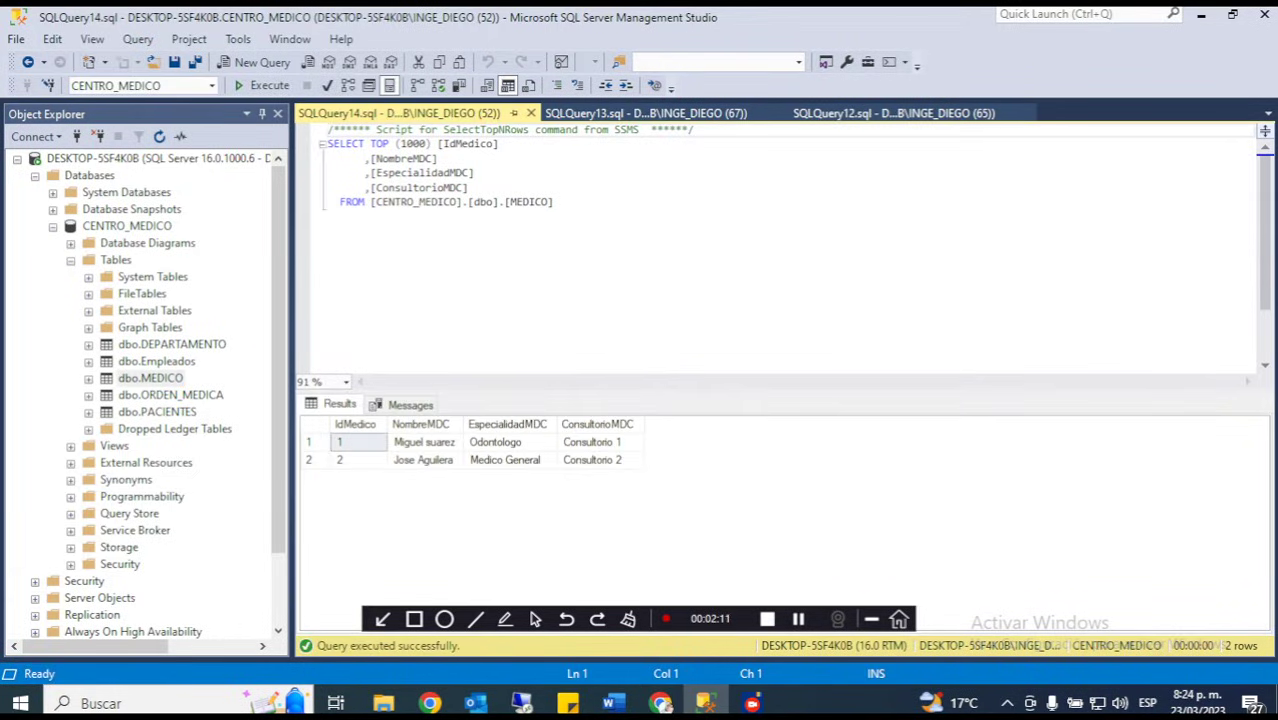
# Step: Close the three table queries and collapse the CENTRO_MEDICO database in the Object Explorer
pyautogui.click(71, 260)
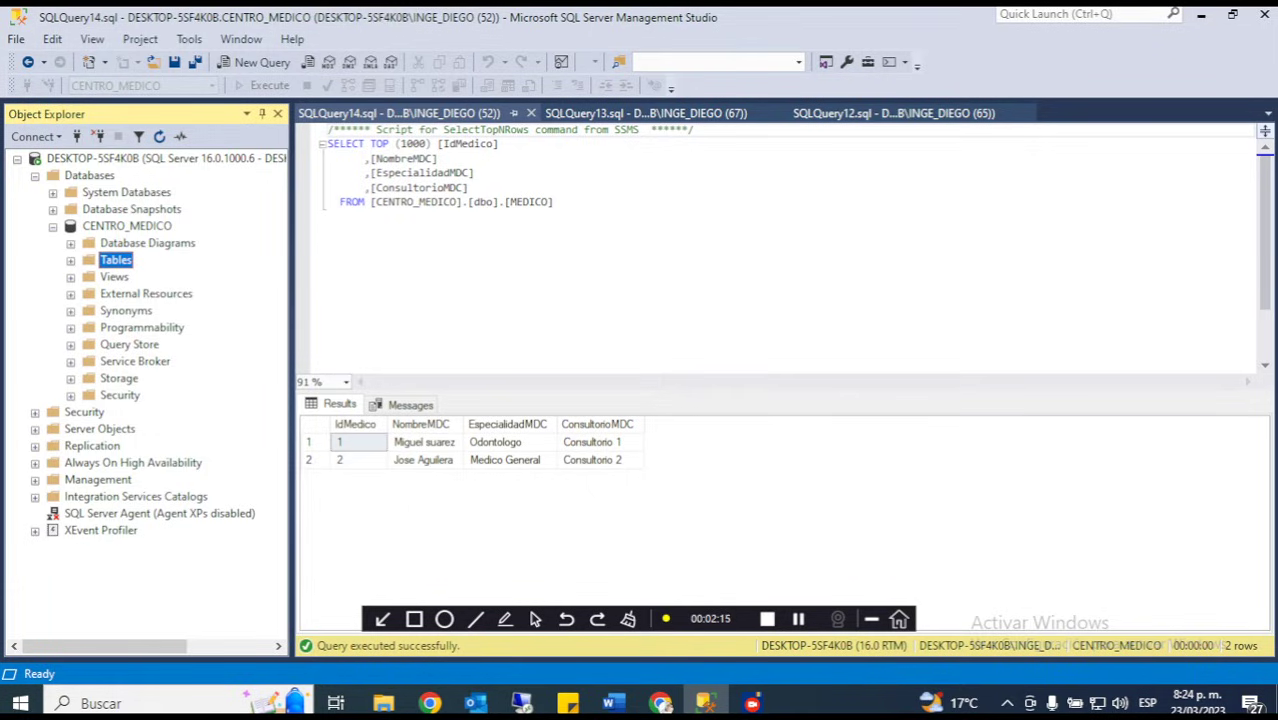
pyautogui.click(894, 113)
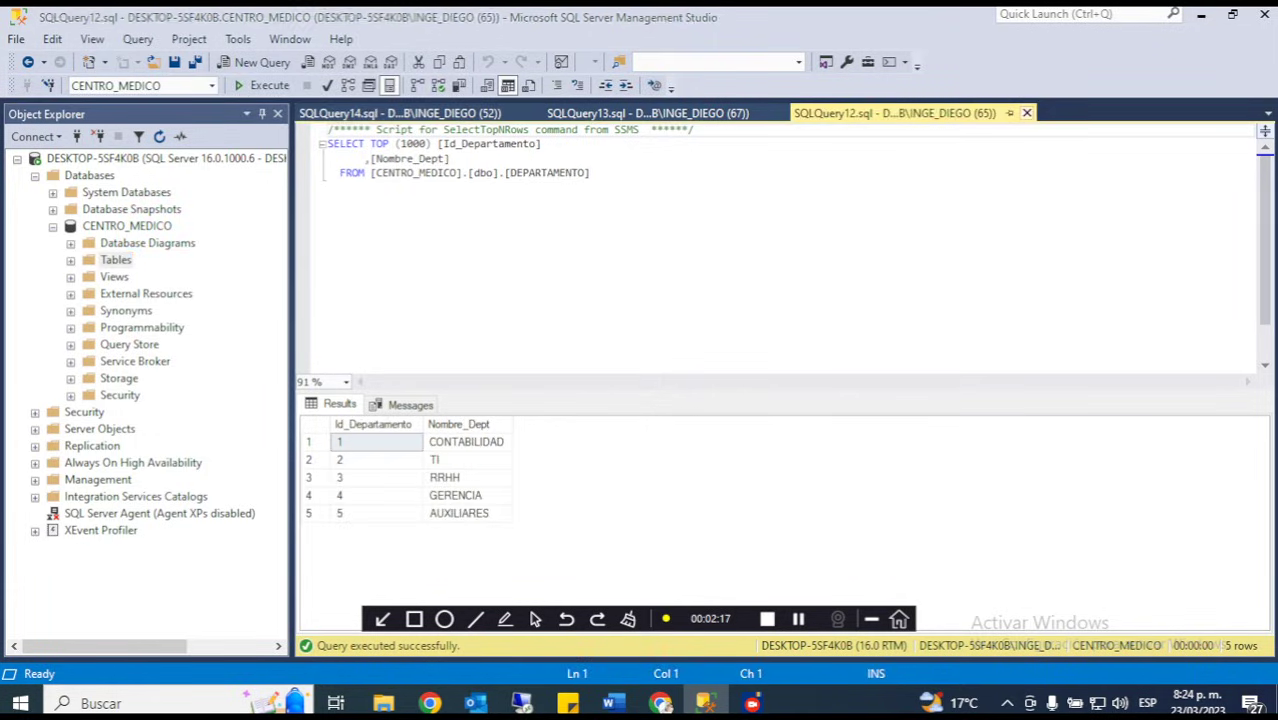
pyautogui.click(1026, 113)
pyautogui.click(778, 113)
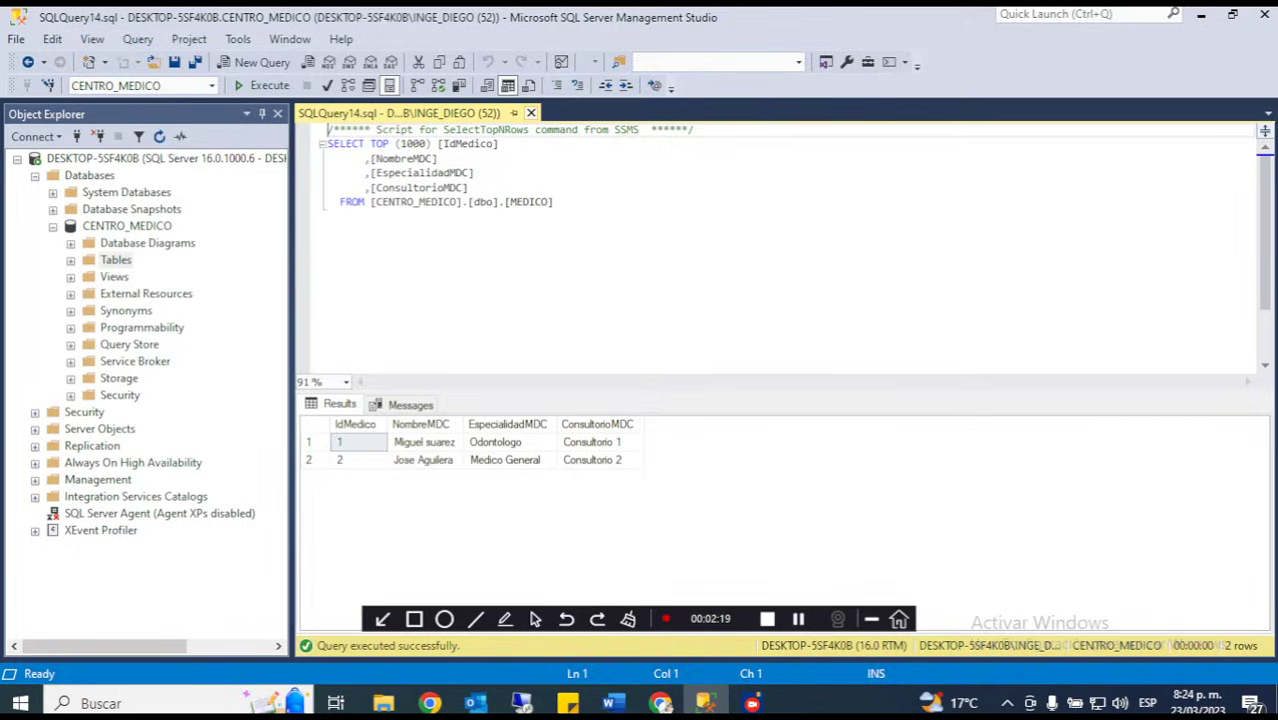
pyautogui.click(531, 113)
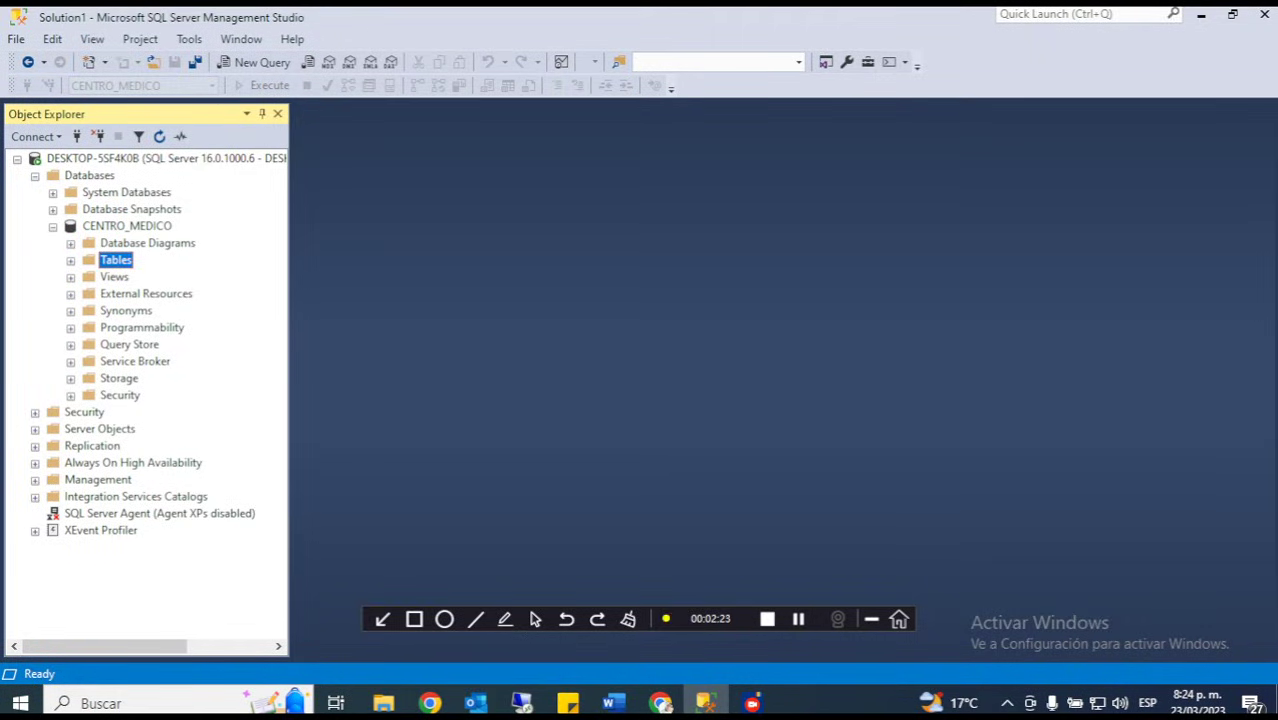
pyautogui.rightClick(75, 227)
pyautogui.press('Escape')
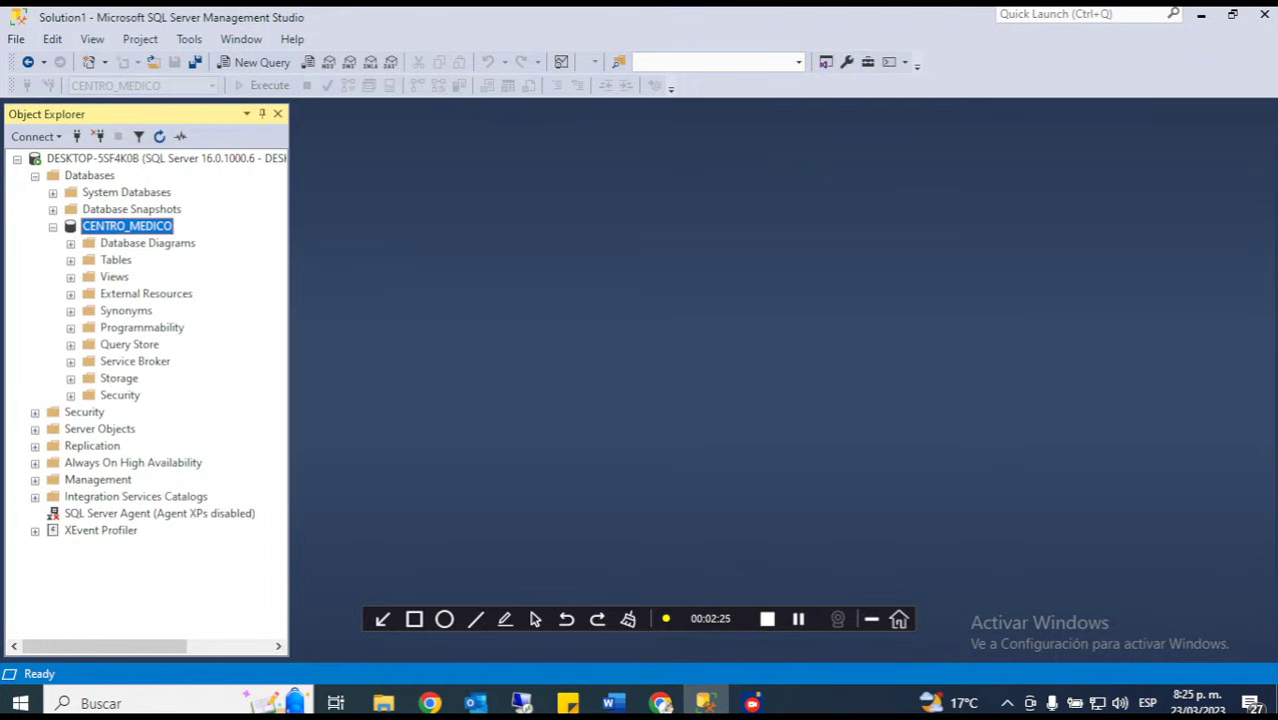
pyautogui.press('F2')
pyautogui.click(53, 227)
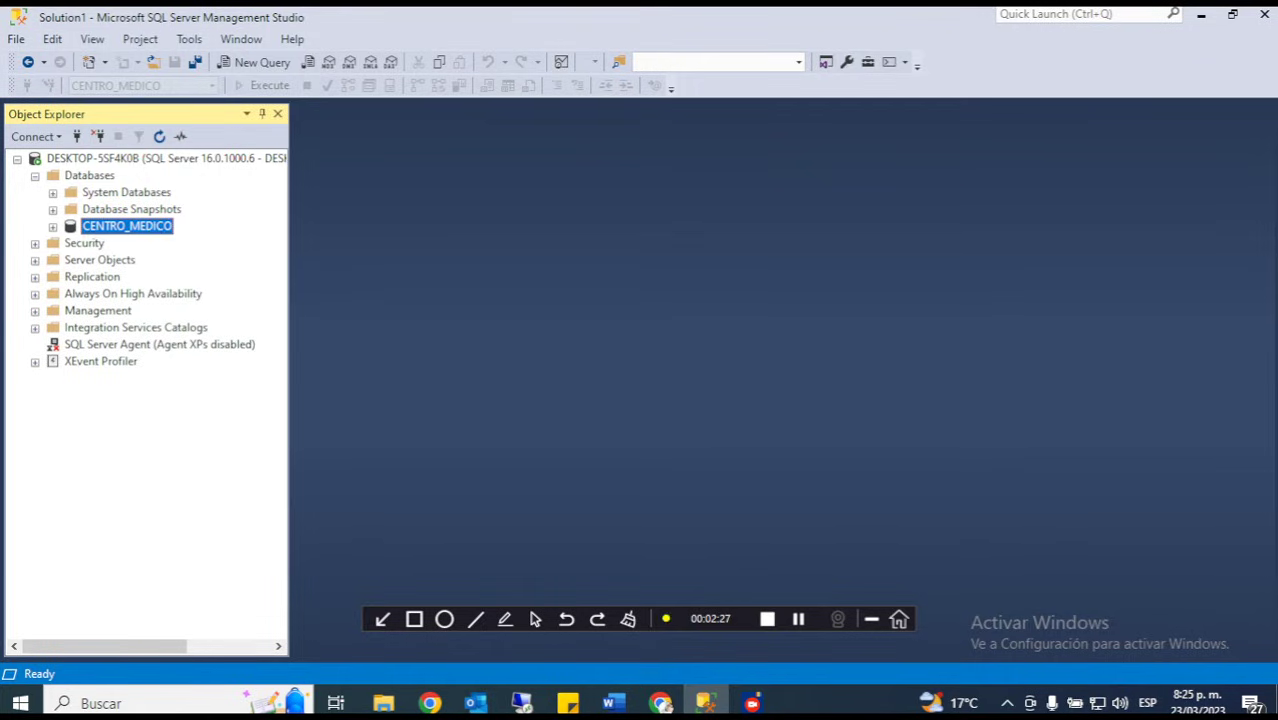
# Step: Start the Export Data-tier Application wizard for the CENTRO_MEDICO database and advance to its export settings
pyautogui.rightClick(82, 225)
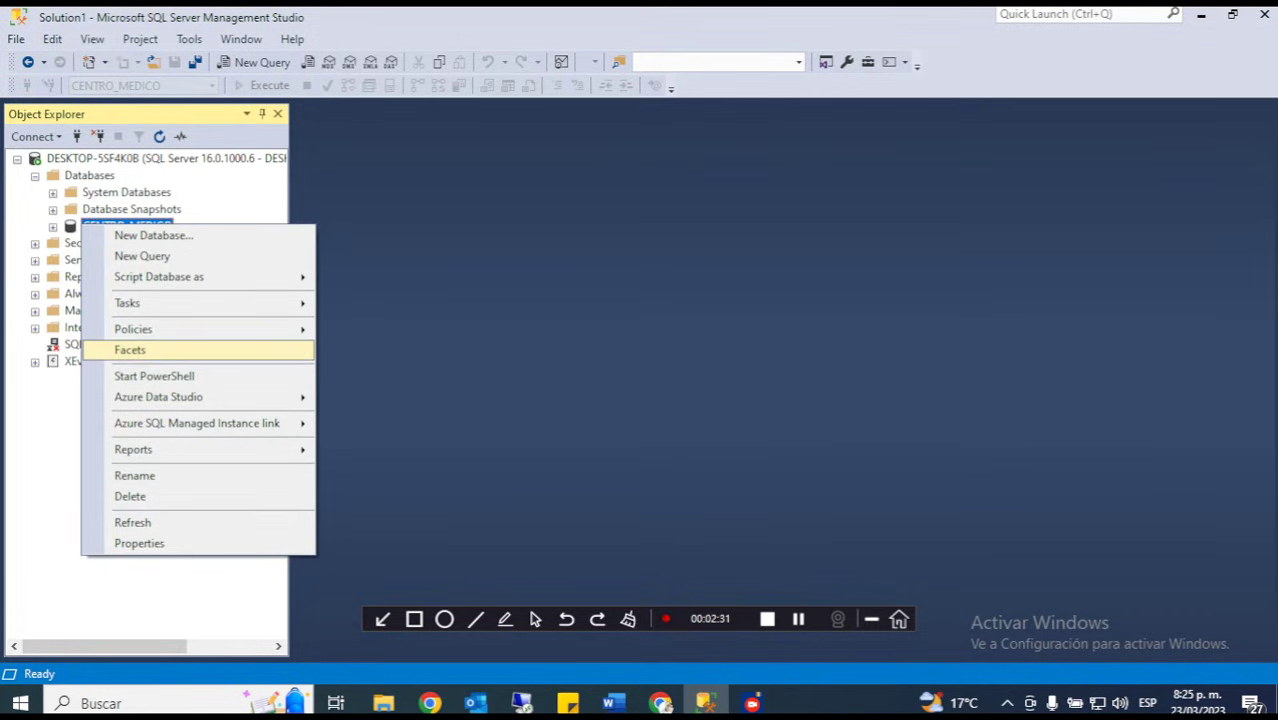
pyautogui.moveTo(200, 302)
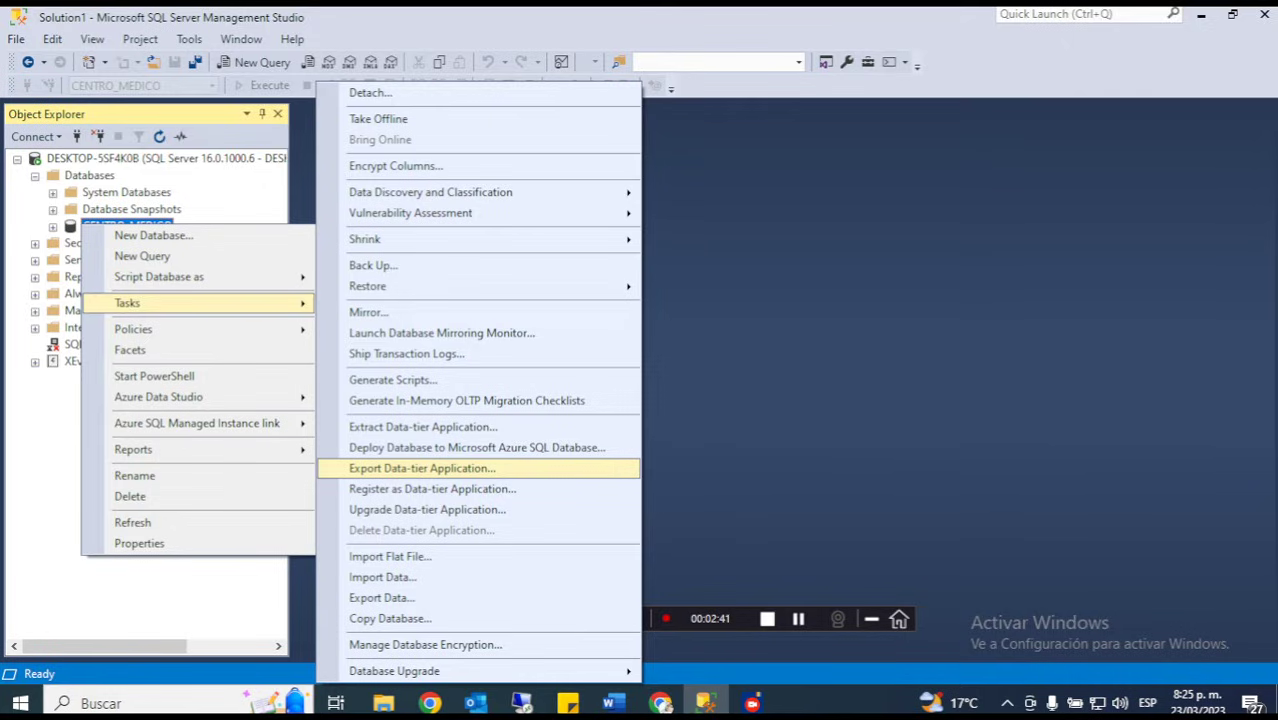
pyautogui.click(422, 468)
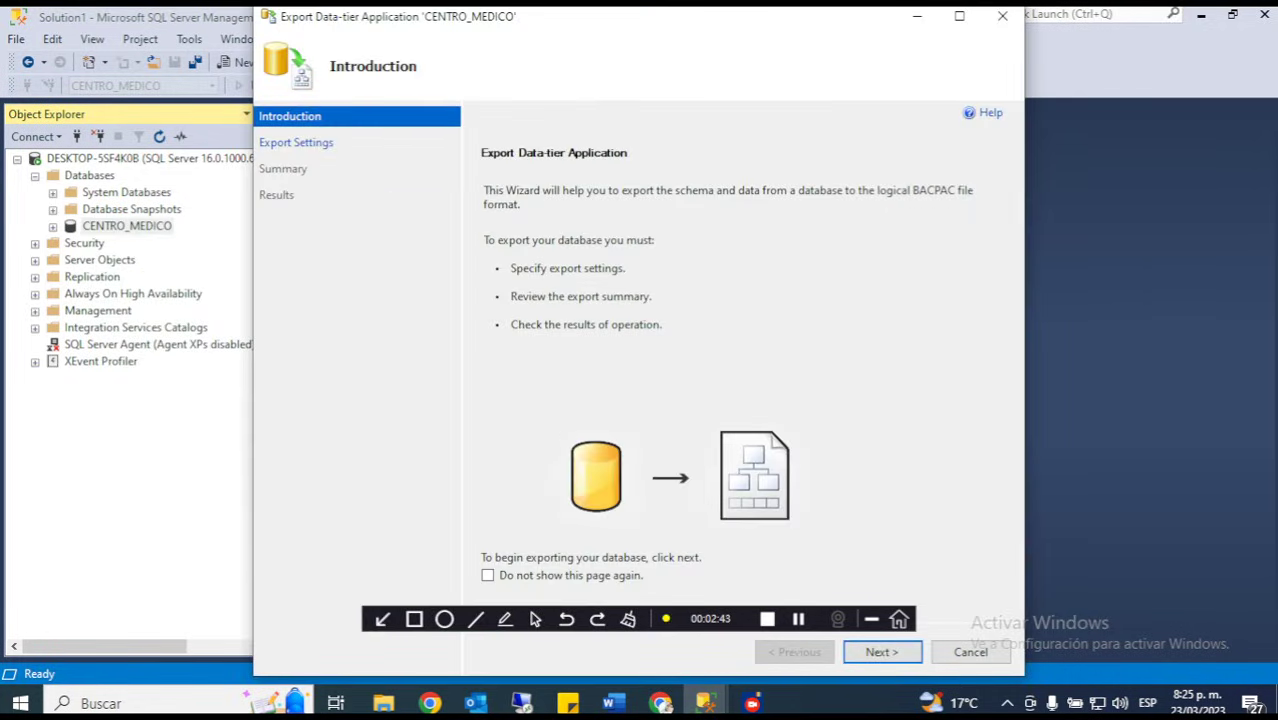
pyautogui.click(882, 652)
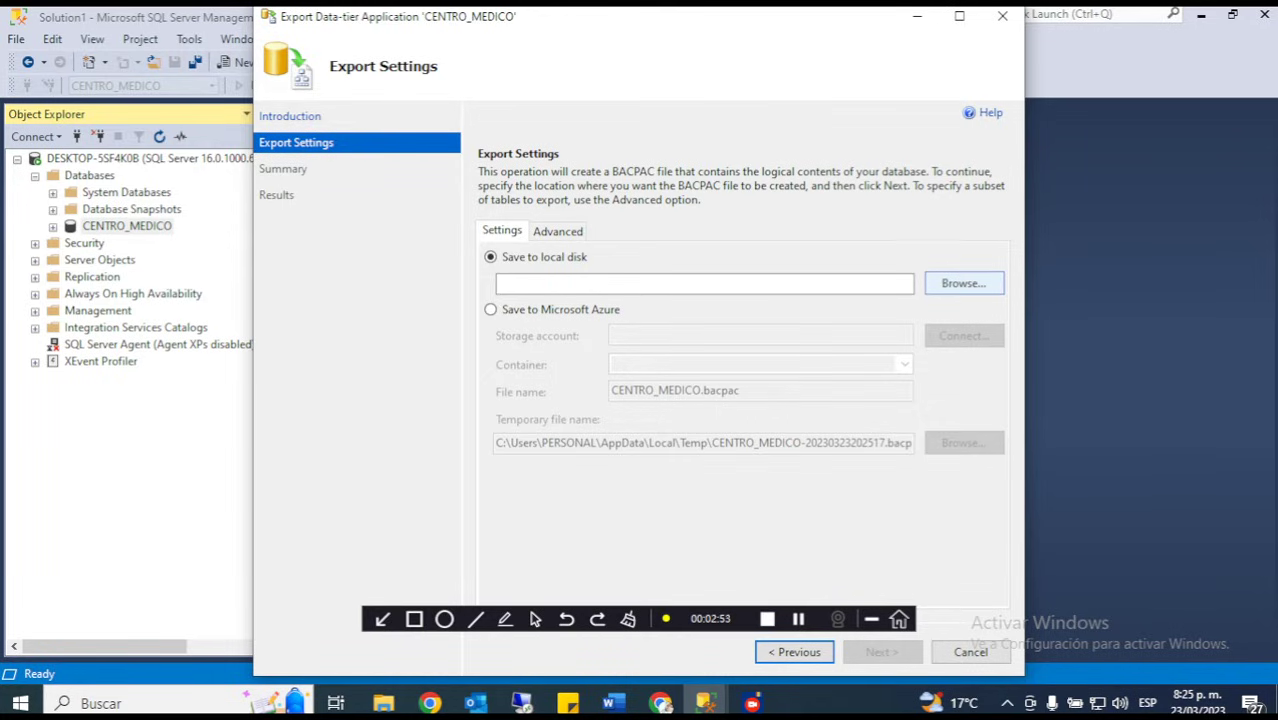
# Step: Set the export to save on the local disk as COPY_CENTROMEDICO in the RESPALDOS SQL folder under Documentos
pyautogui.click(963, 283)
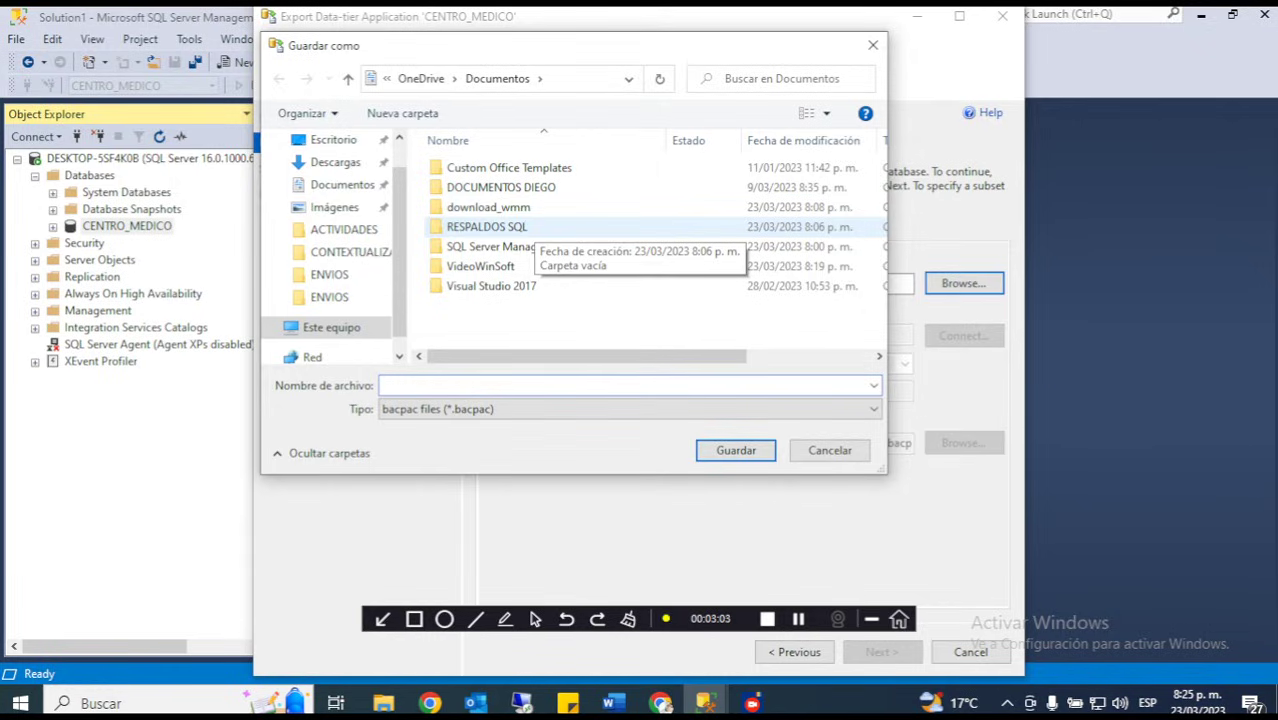
pyautogui.click(533, 227)
pyautogui.doubleClick(533, 227)
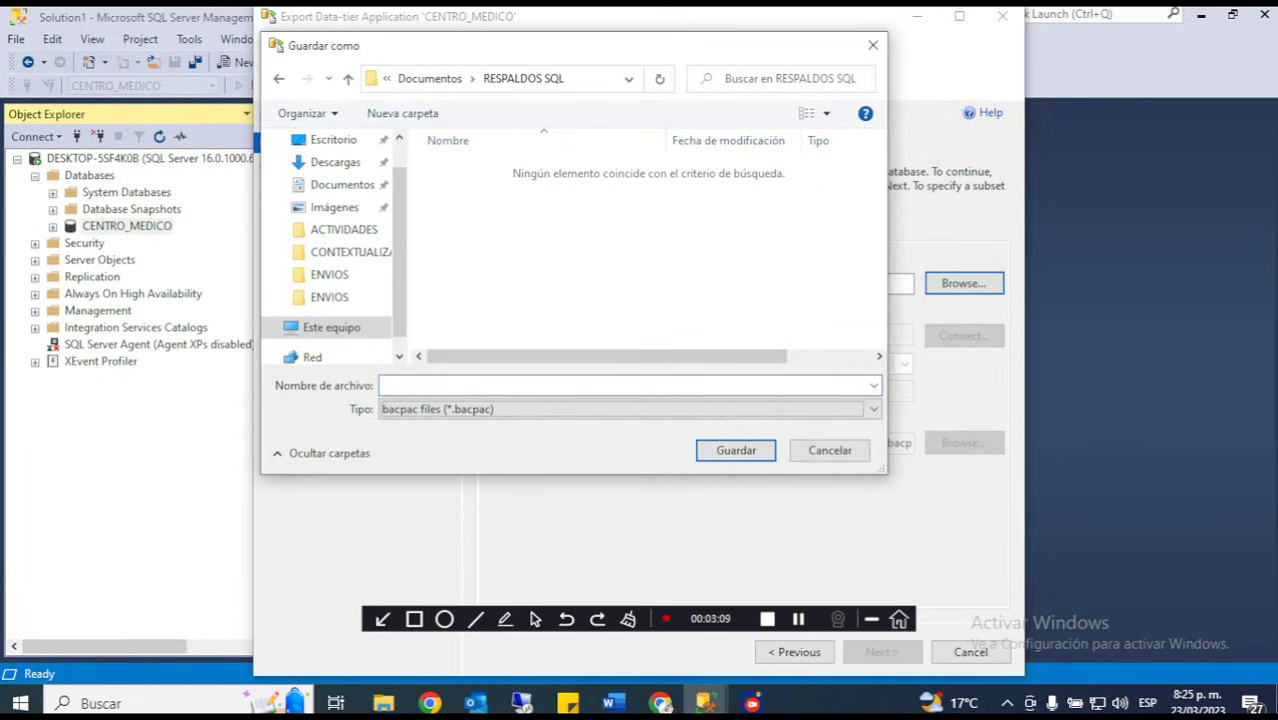
pyautogui.write('cente')
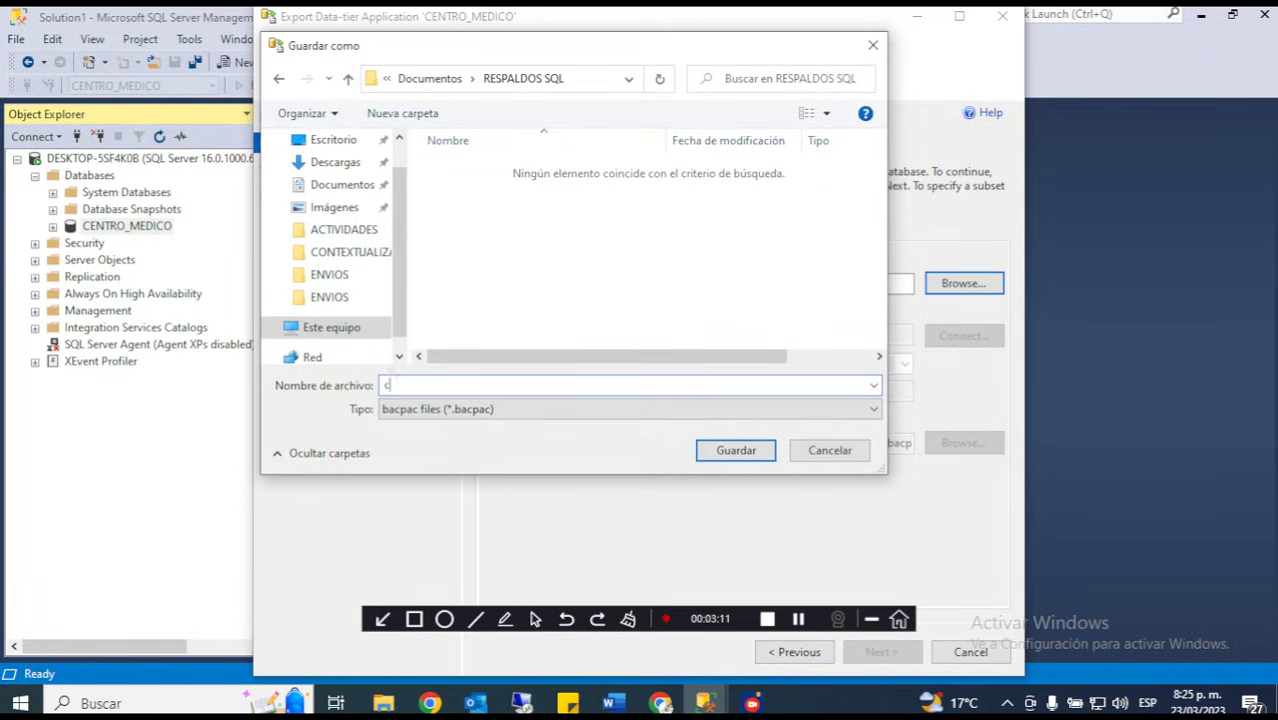
pyautogui.press('BackSpace')
pyautogui.press('BackSpace')
pyautogui.press('BackSpace')
pyautogui.press('BackSpace')
pyautogui.press('BackSpace')
pyautogui.write('COPY_CENTROME')
pyautogui.press('BackSpace')
pyautogui.write('MEID')
pyautogui.press('BackSpace')
pyautogui.press('BackSpace')
pyautogui.write('DICO')
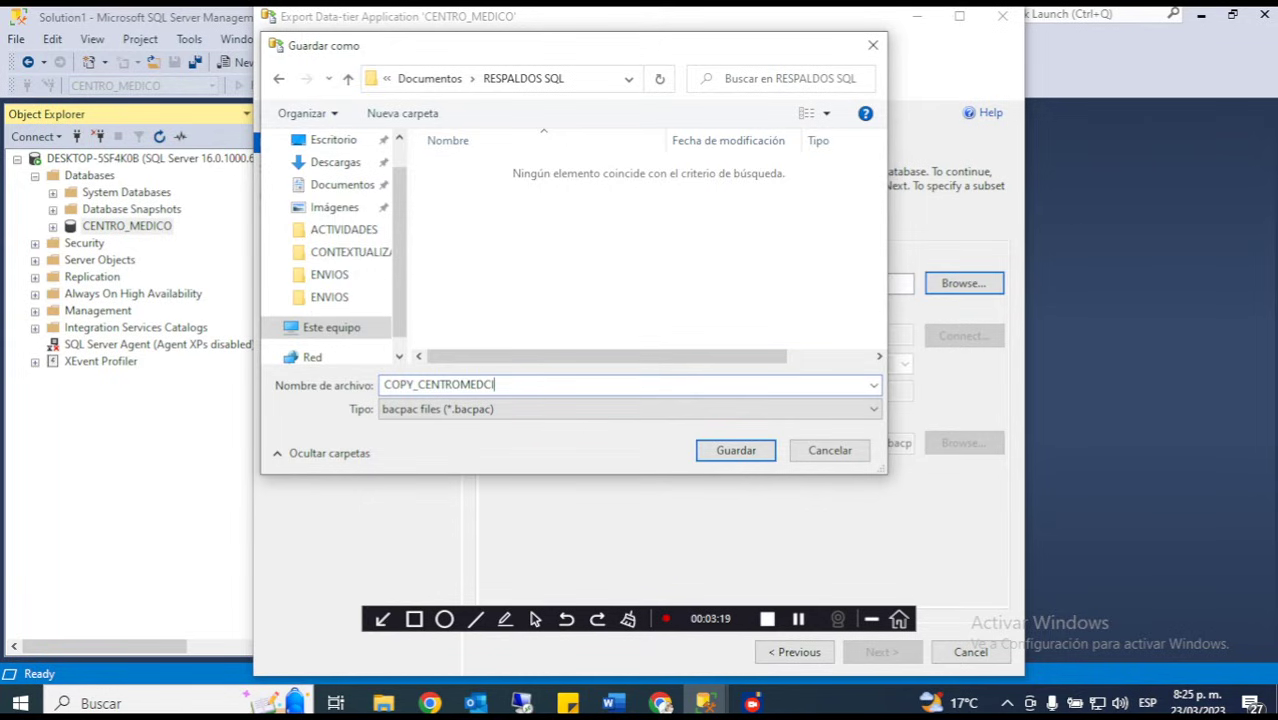
pyautogui.press('Return')
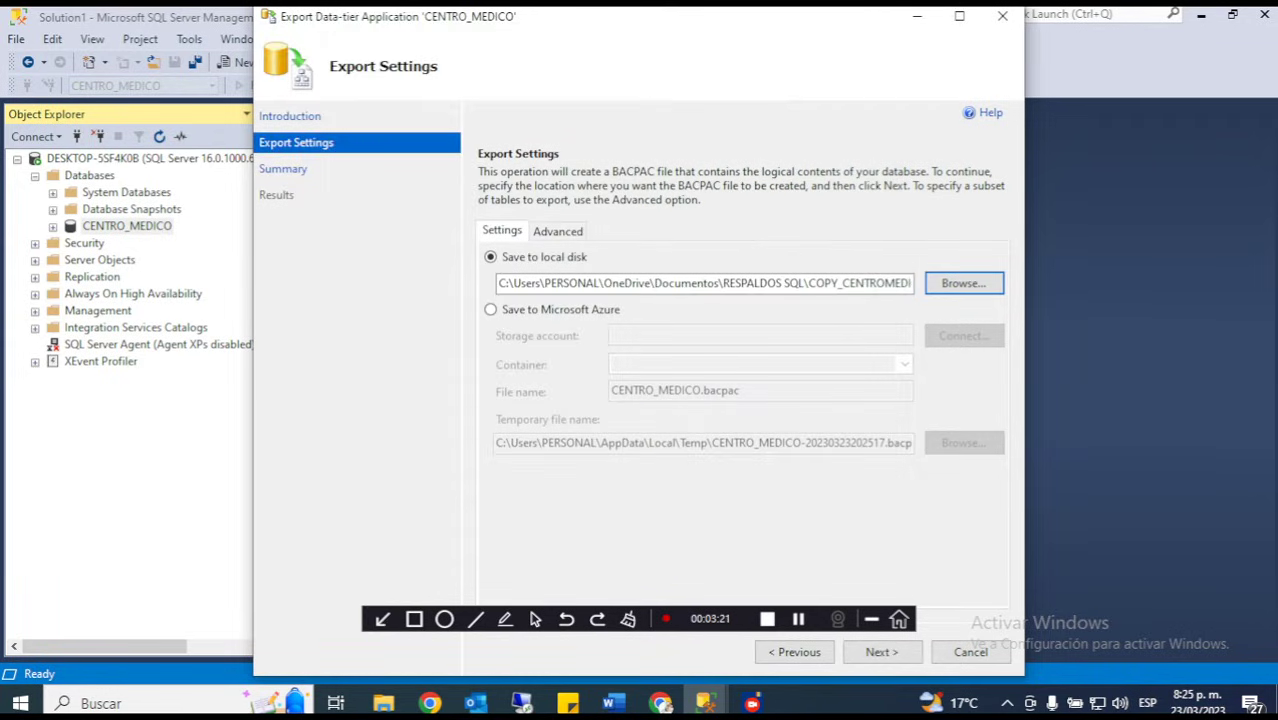
# Step: Run the BACPAC export of CENTRO_MEDICO with the specified settings and close the wizard once it completes
pyautogui.click(881, 652)
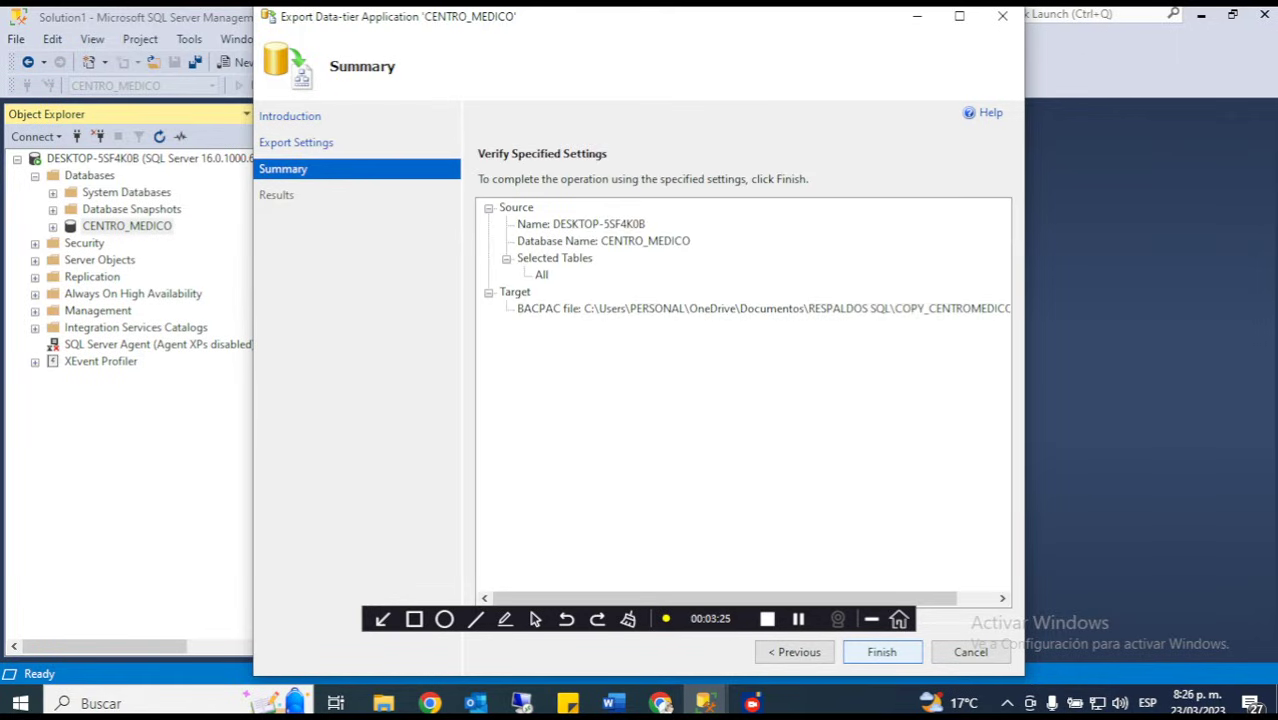
pyautogui.click(881, 652)
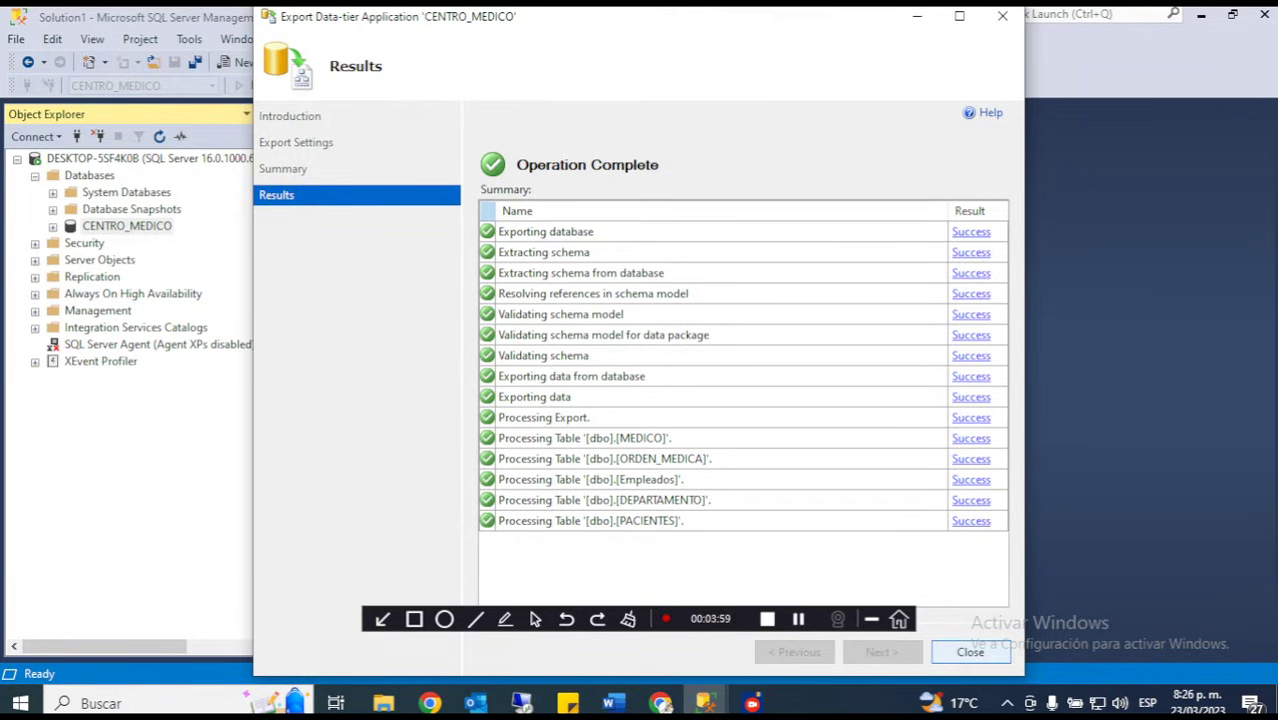
pyautogui.click(970, 652)
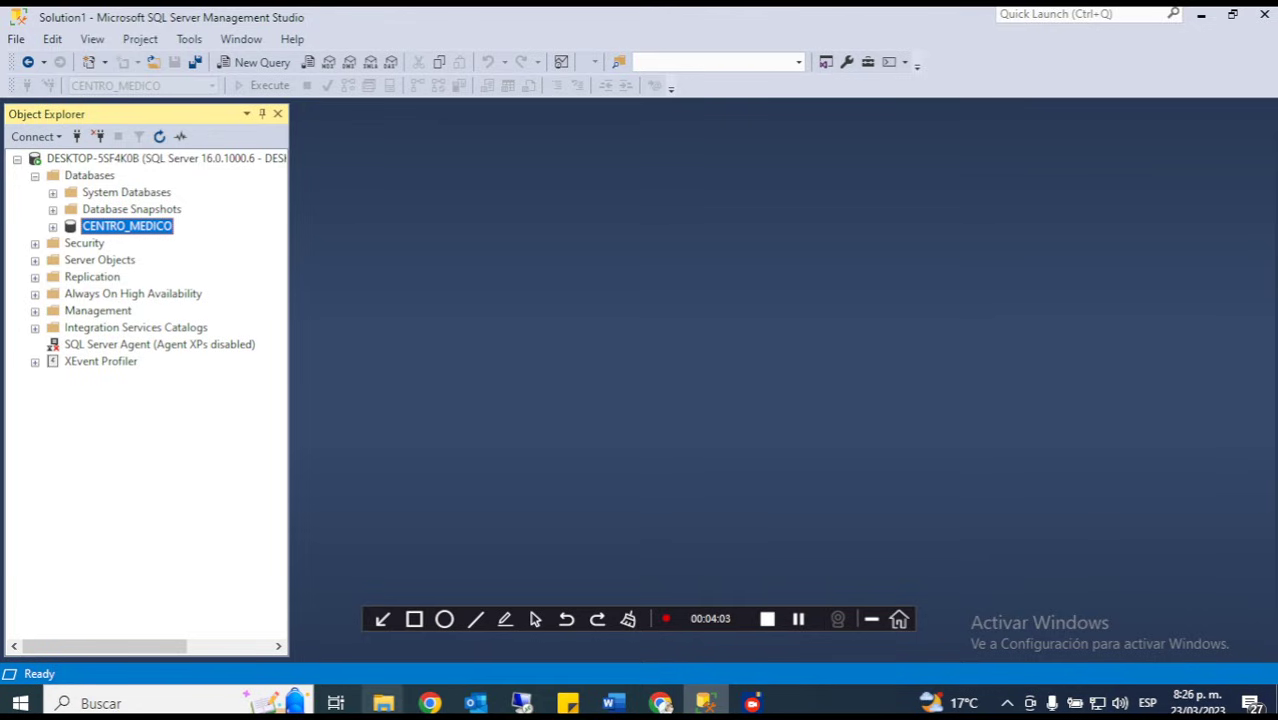
# Step: Switch to File Explorer and check the RESPALDOS SQL folder in Documentos for the exported BACPAC file
pyautogui.moveTo(383, 703)
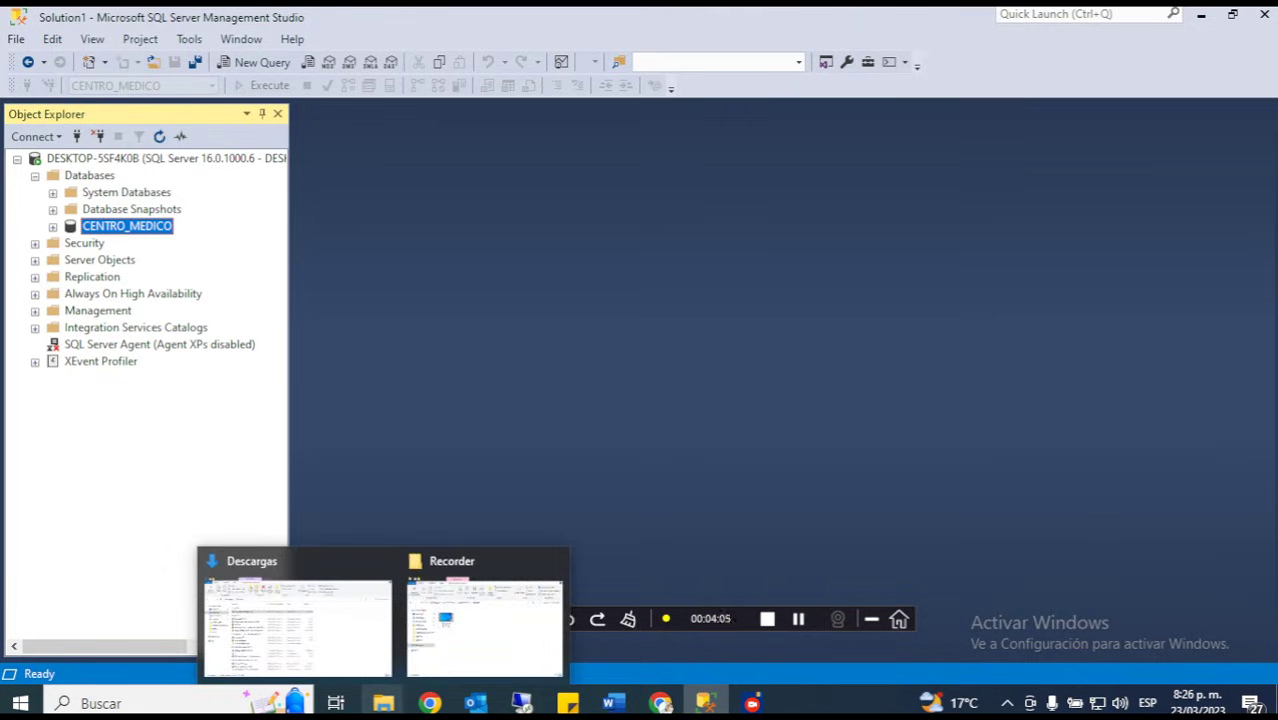
pyautogui.click(297, 625)
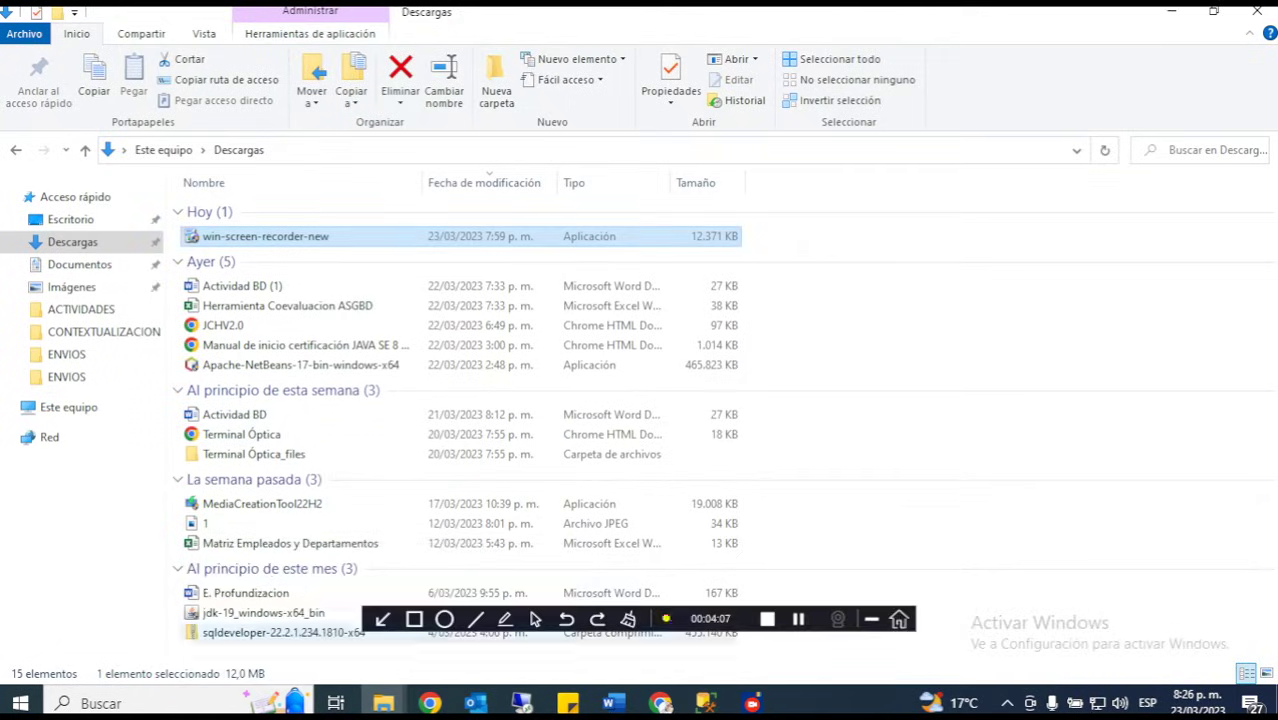
pyautogui.click(80, 264)
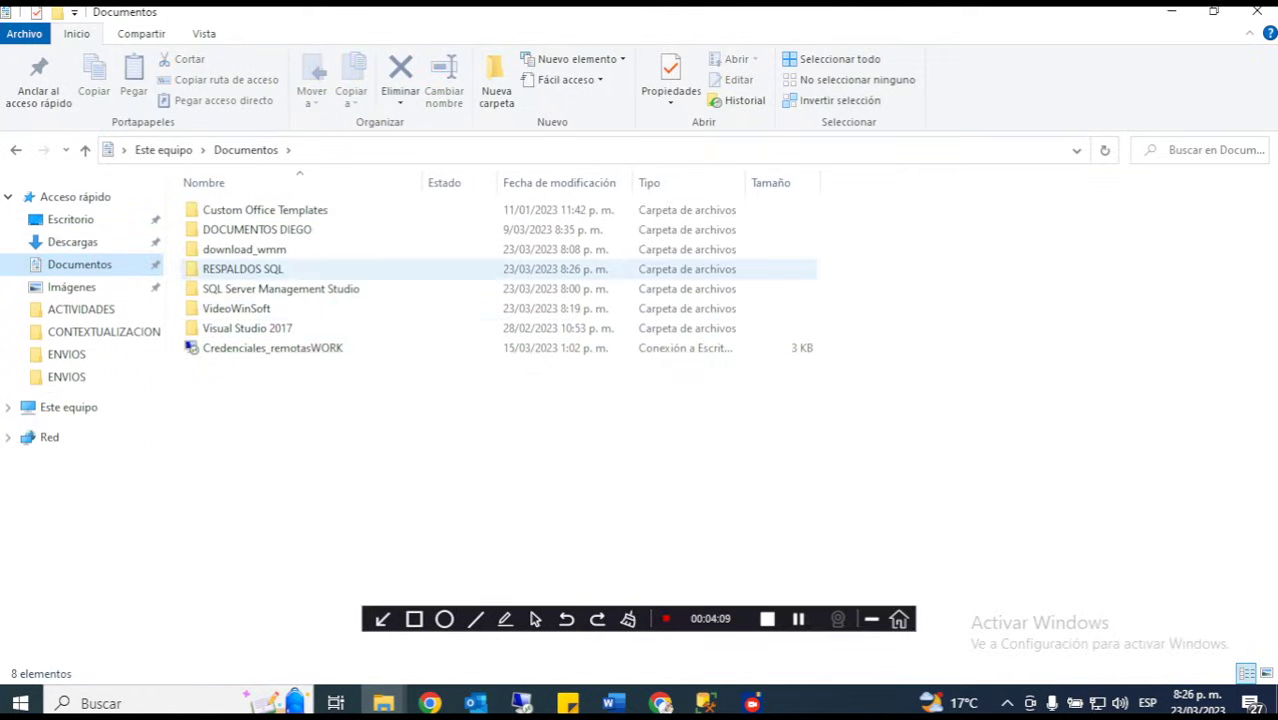
pyautogui.doubleClick(243, 269)
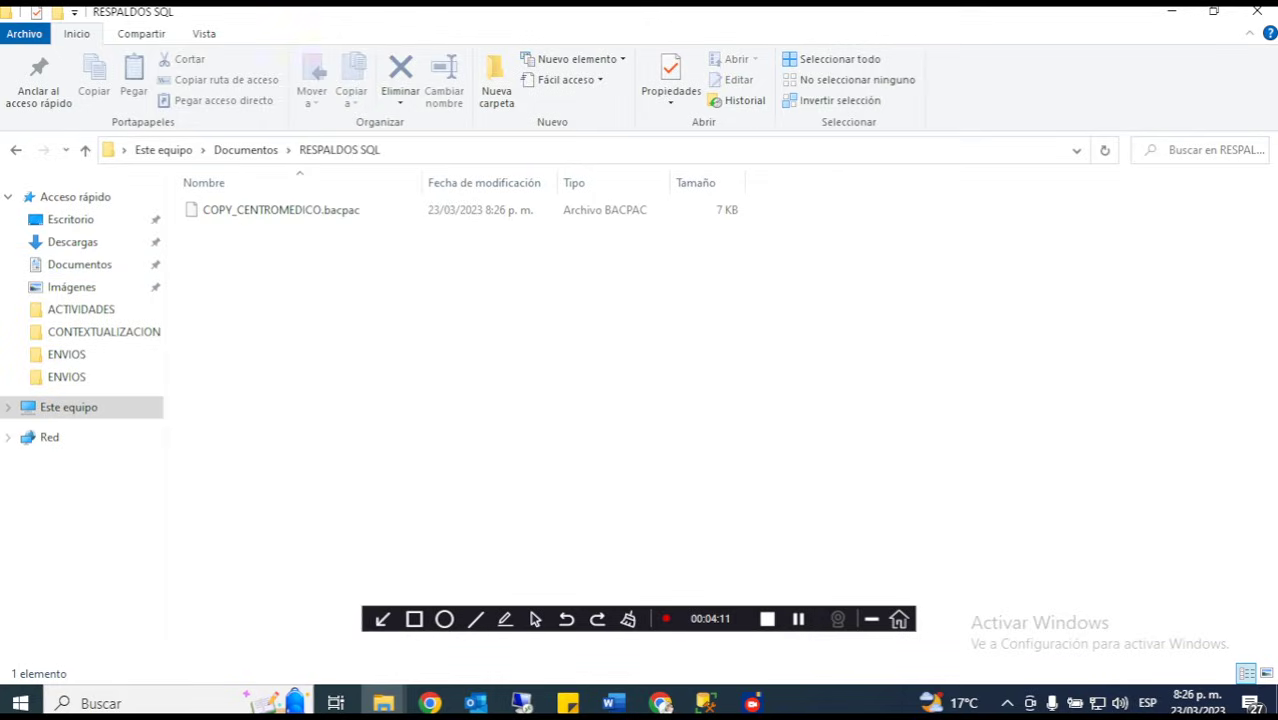
pyautogui.moveTo(796, 384); pyautogui.dragTo(268, 226)
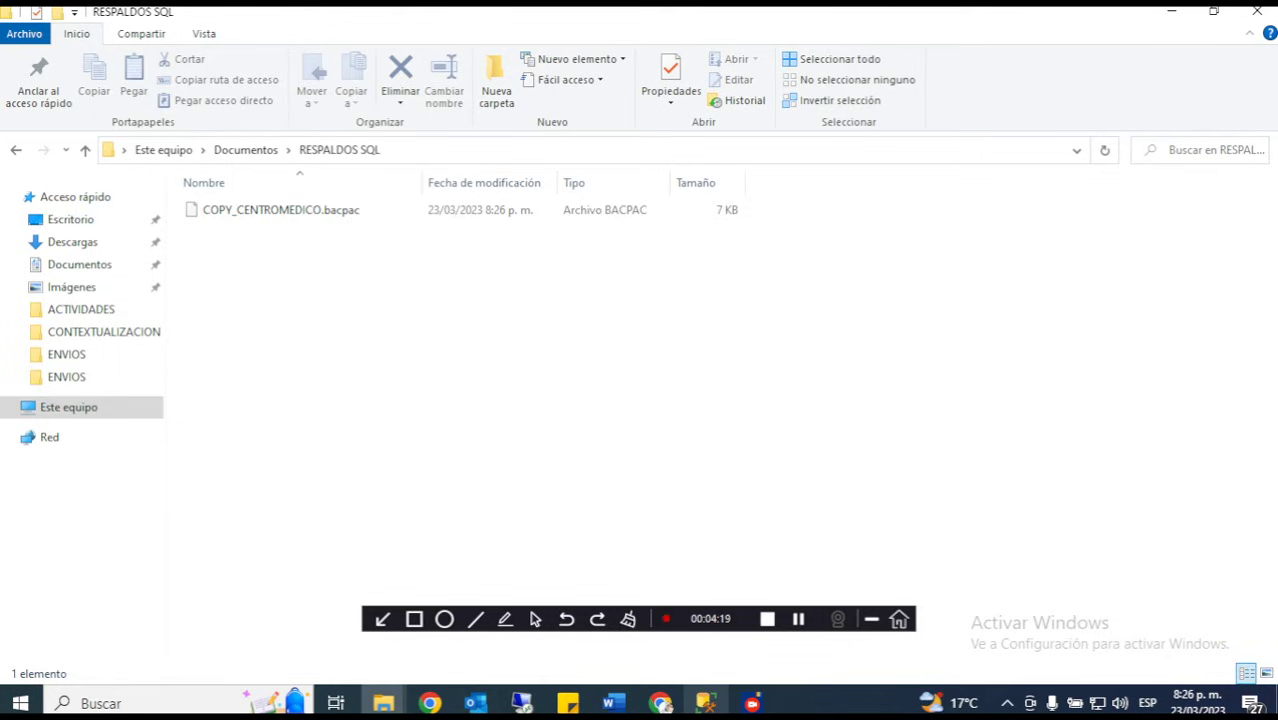
# Step: Switch back to SQL Server Management Studio and delete the CENTRO_MEDICO database, closing its existing connections
pyautogui.click(705, 703)
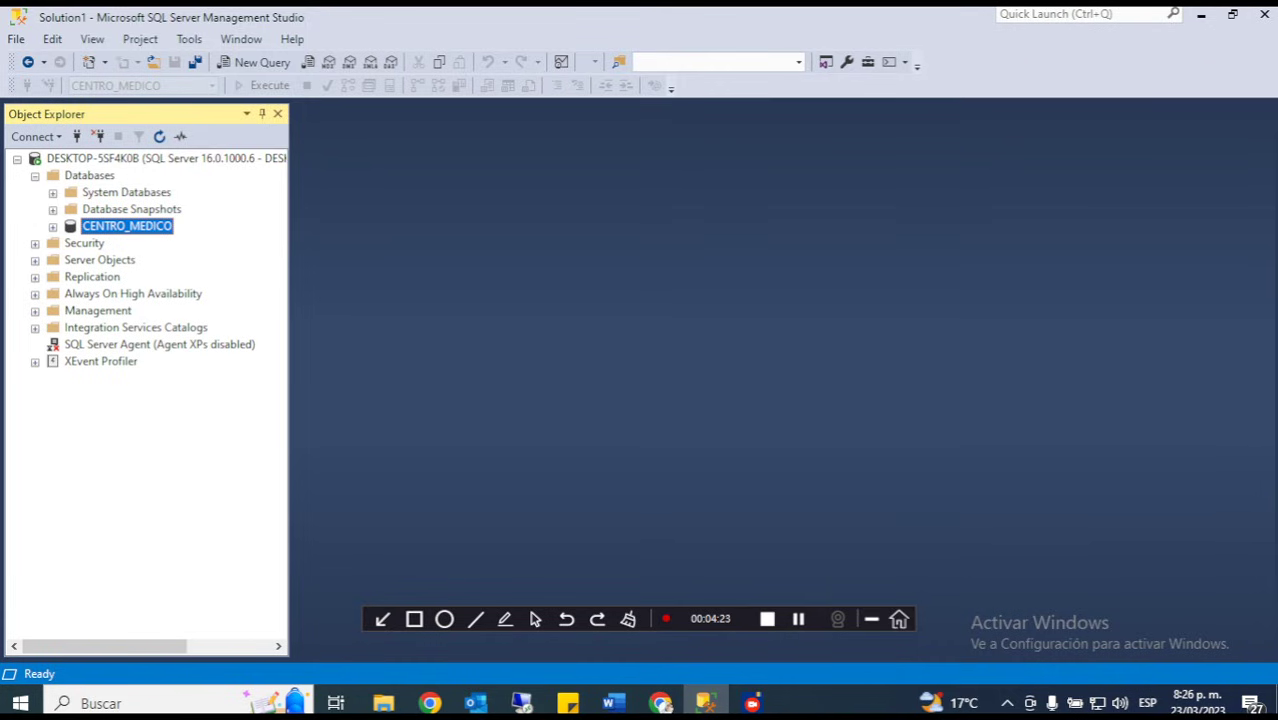
pyautogui.rightClick(142, 227)
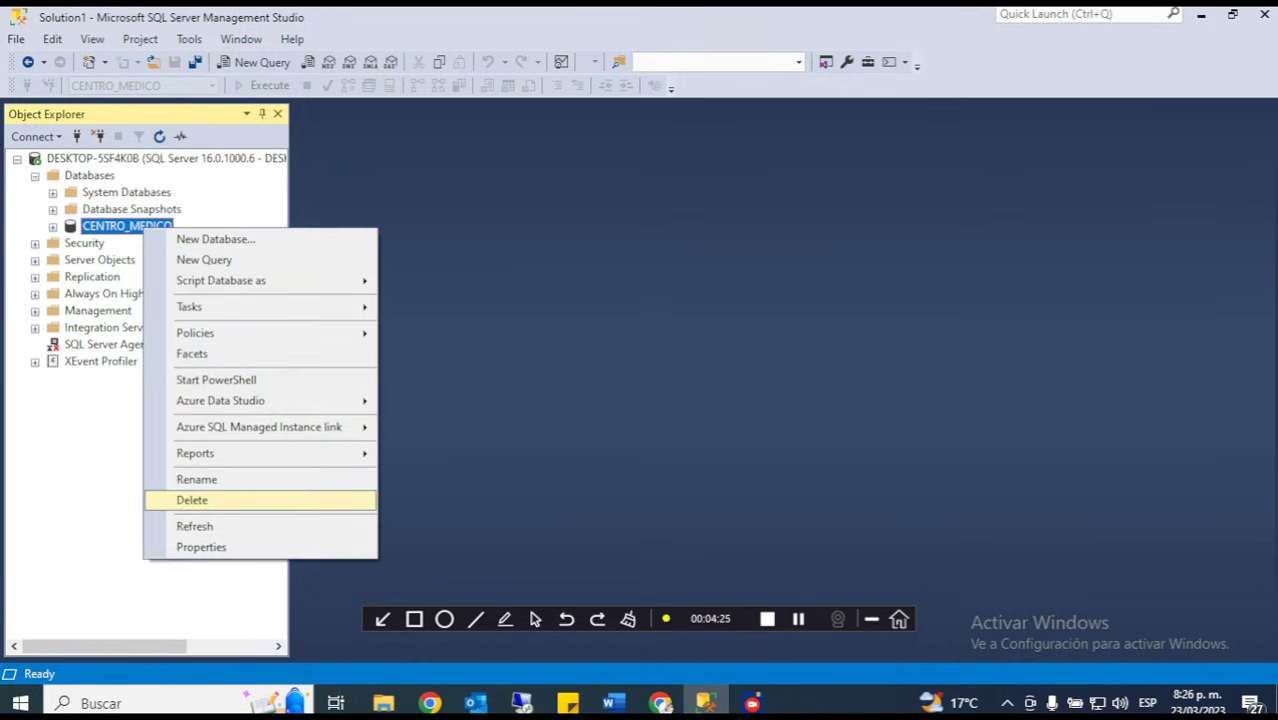
pyautogui.click(192, 500)
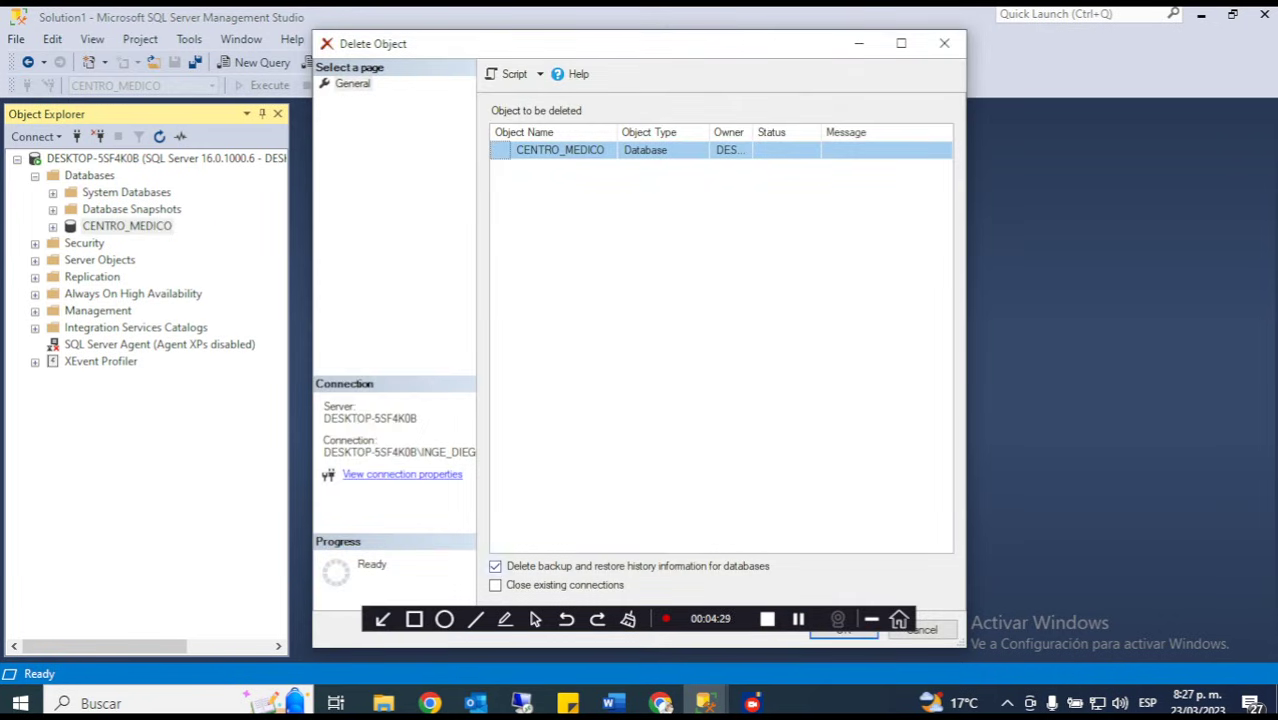
pyautogui.click(495, 586)
pyautogui.moveTo(640, 18); pyautogui.dragTo(700, 8)
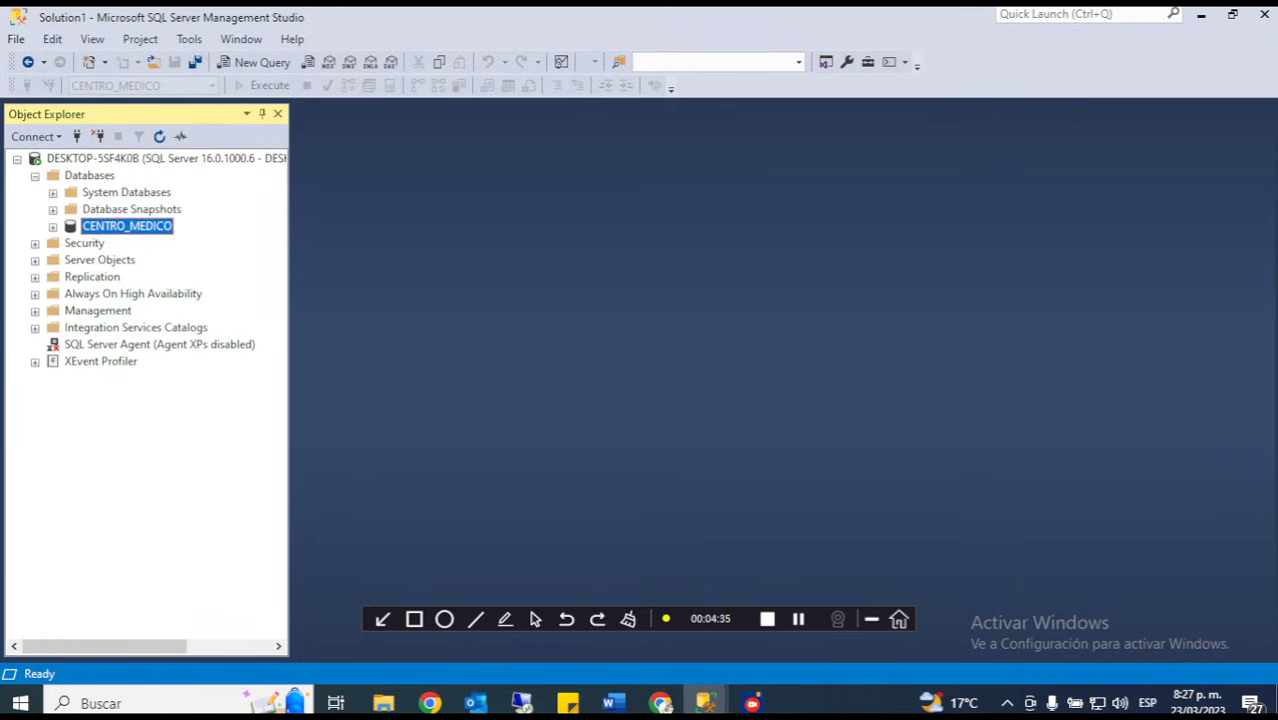
pyautogui.rightClick(122, 226)
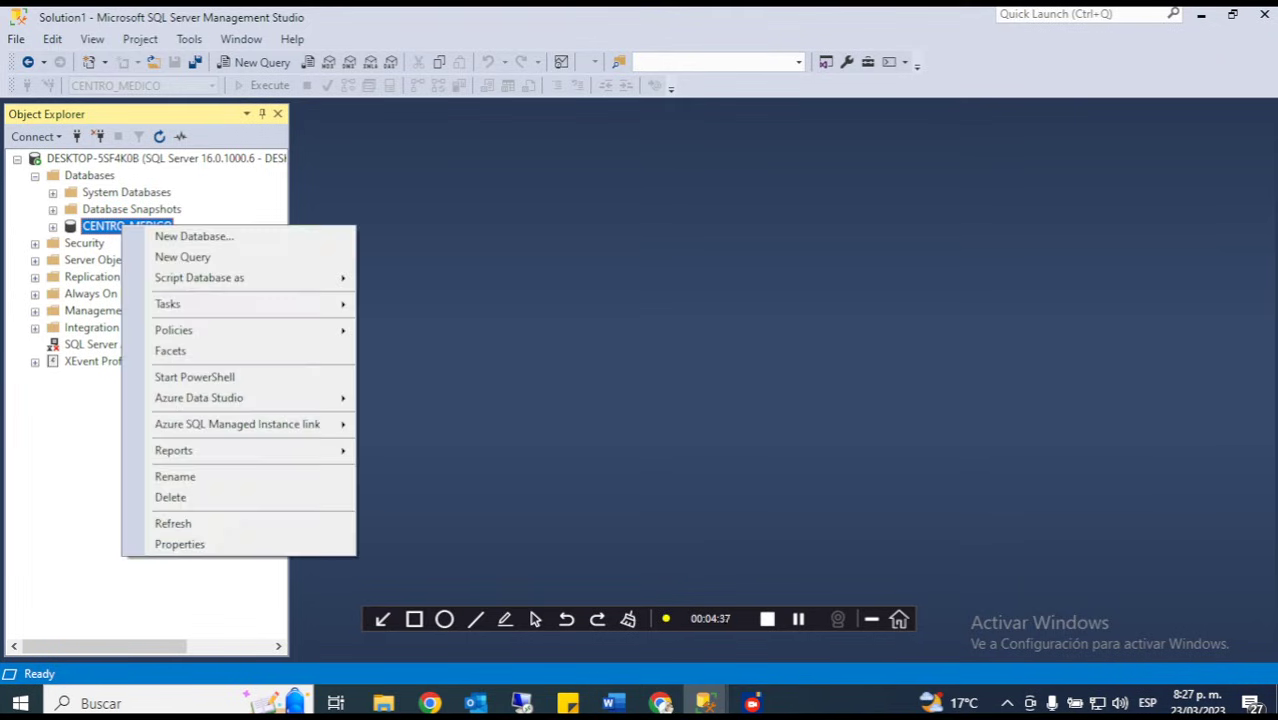
pyautogui.click(170, 497)
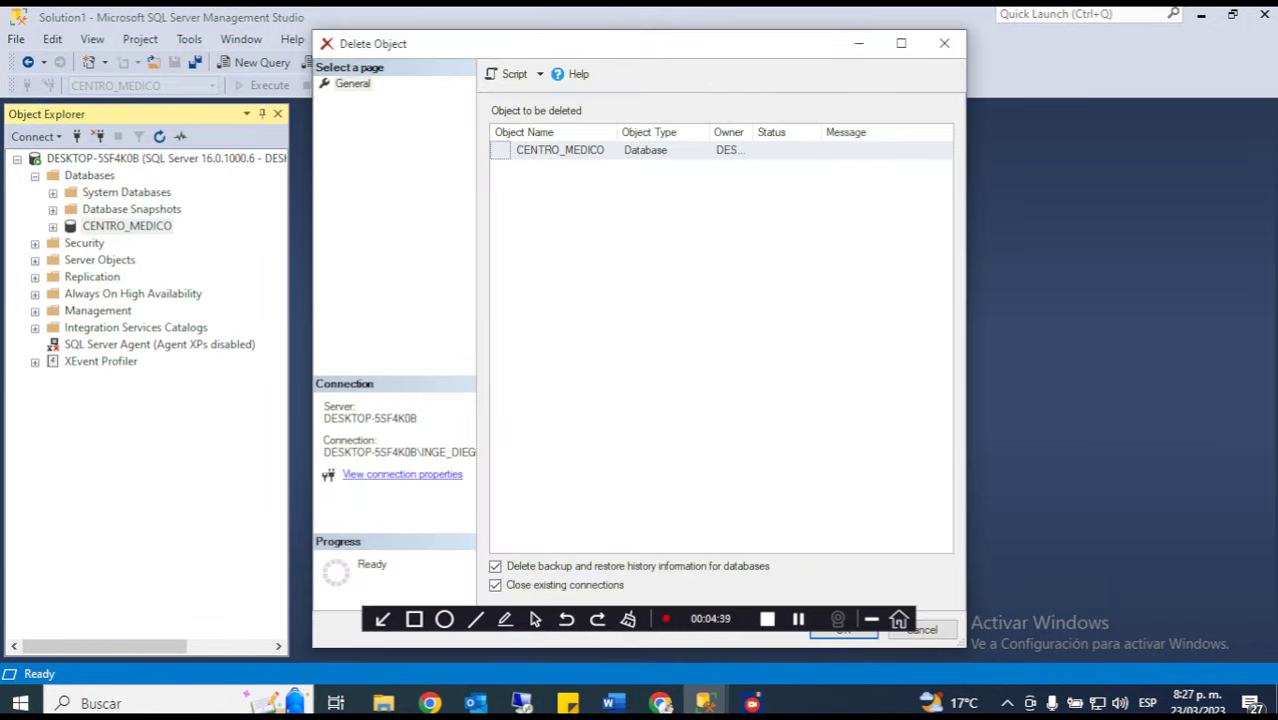
pyautogui.moveTo(698, 45); pyautogui.dragTo(685, 20)
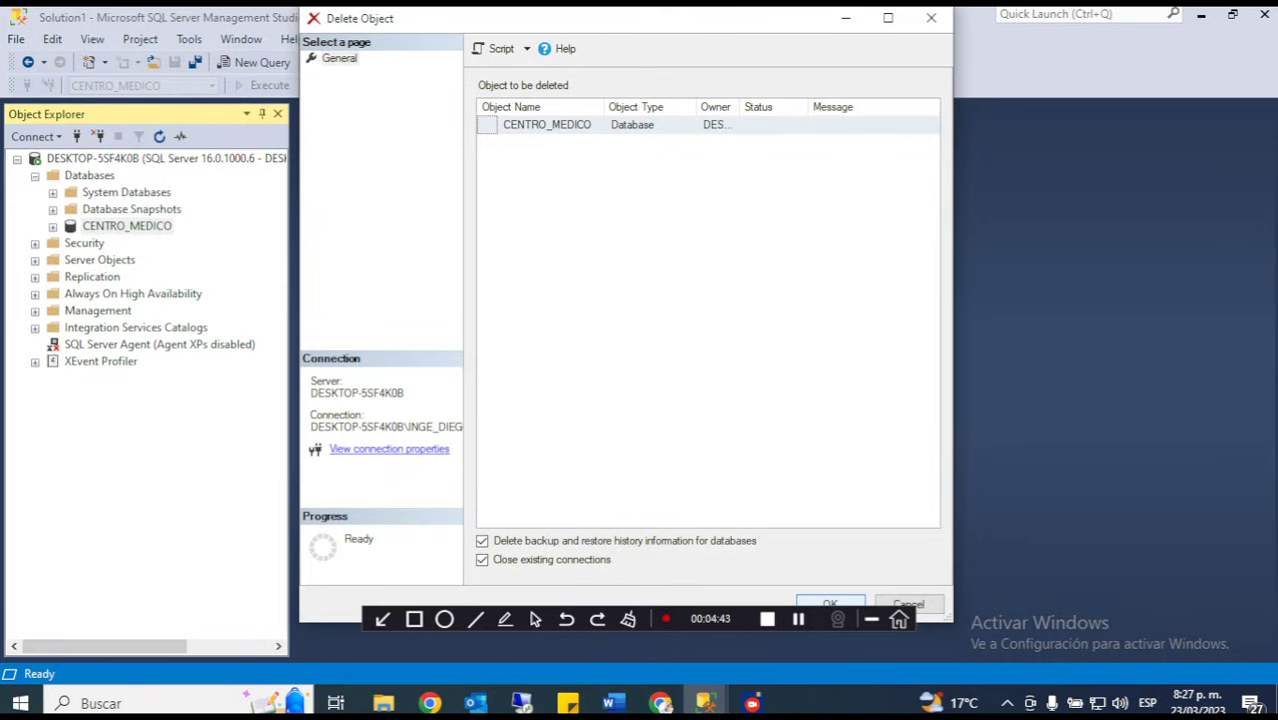
pyautogui.press('Return')
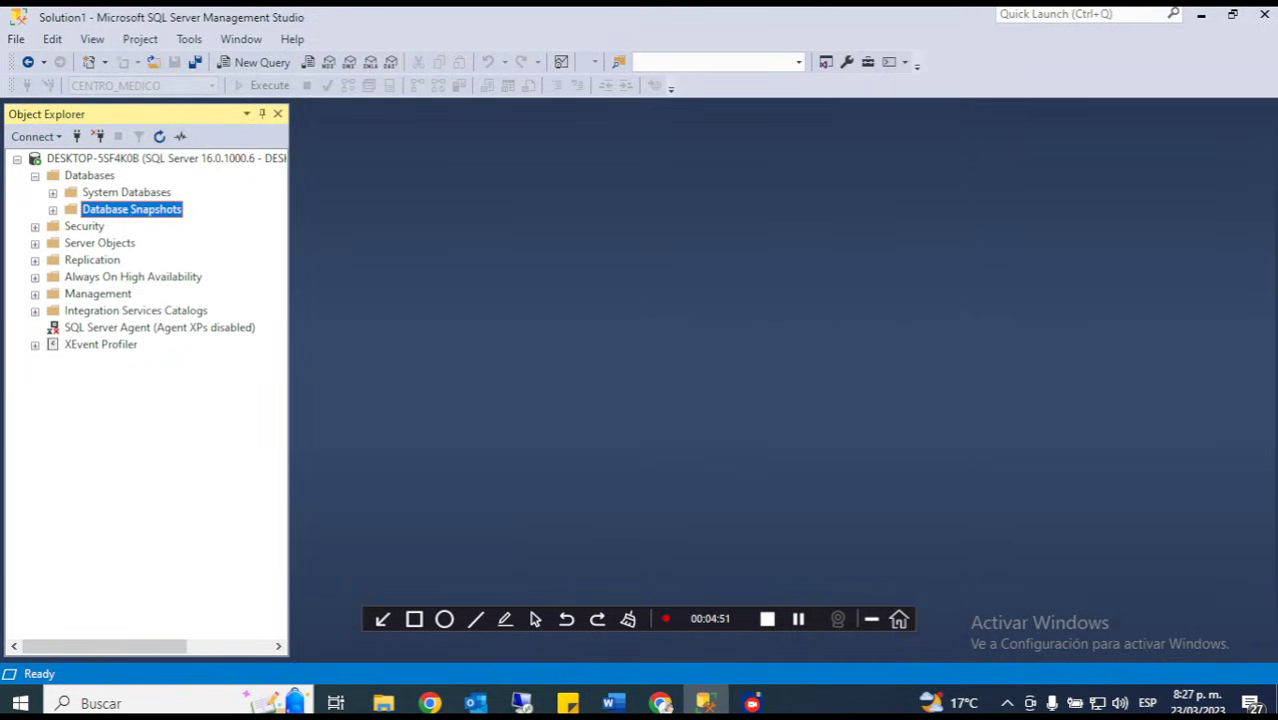
# Step: Start the Import Data-tier Application wizard for the server's databases and choose COPY_CENTROMEDICO.bacpac from RESPALDOS SQL as the file to import
pyautogui.doubleClick(64, 178)
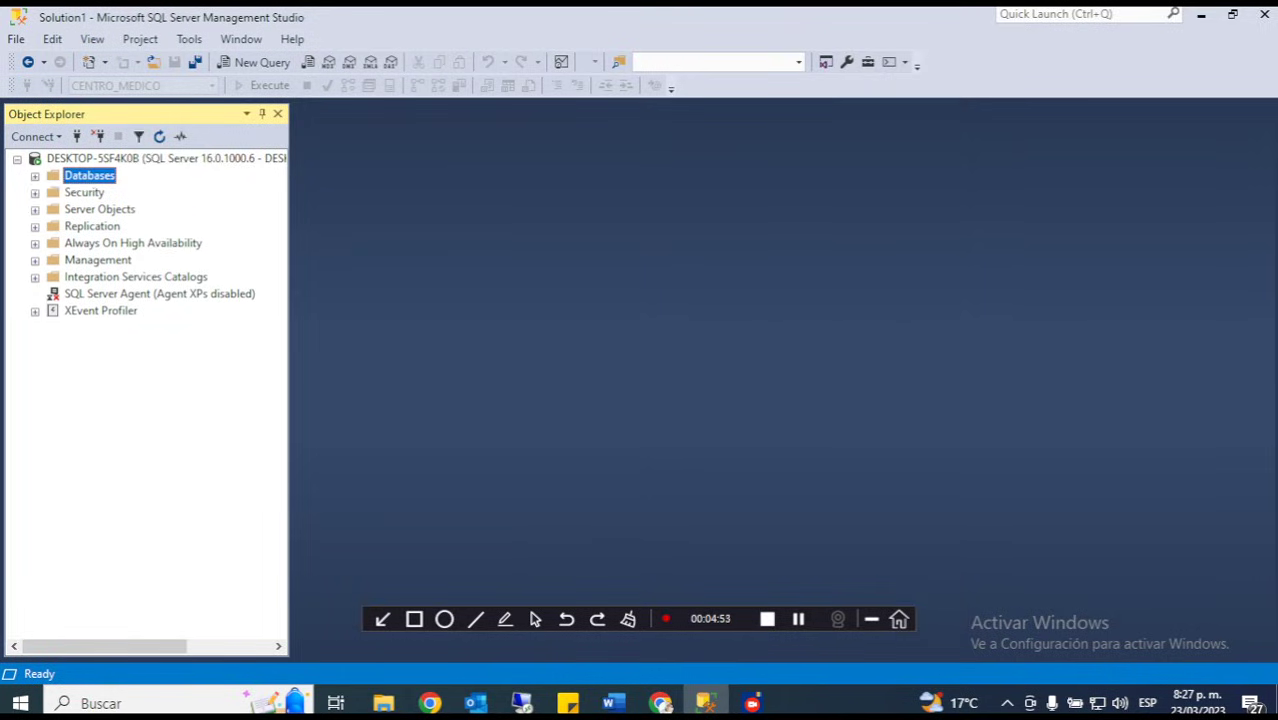
pyautogui.rightClick(63, 178)
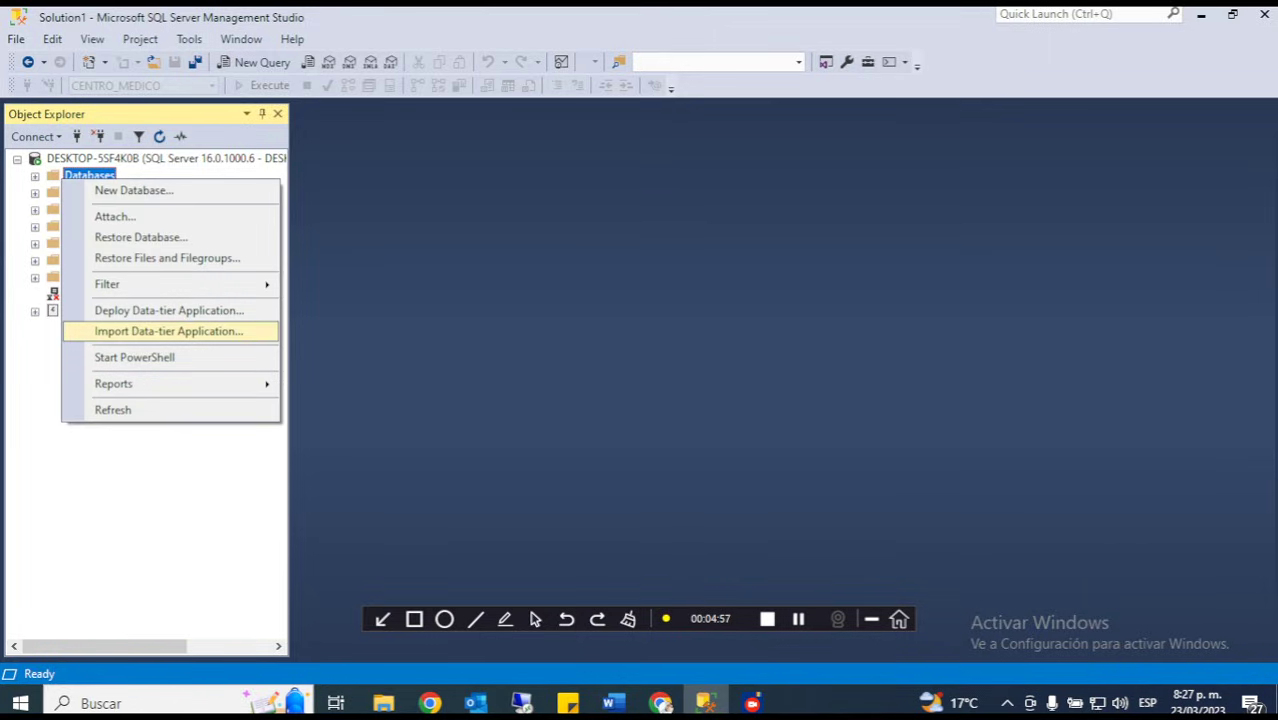
pyautogui.click(168, 331)
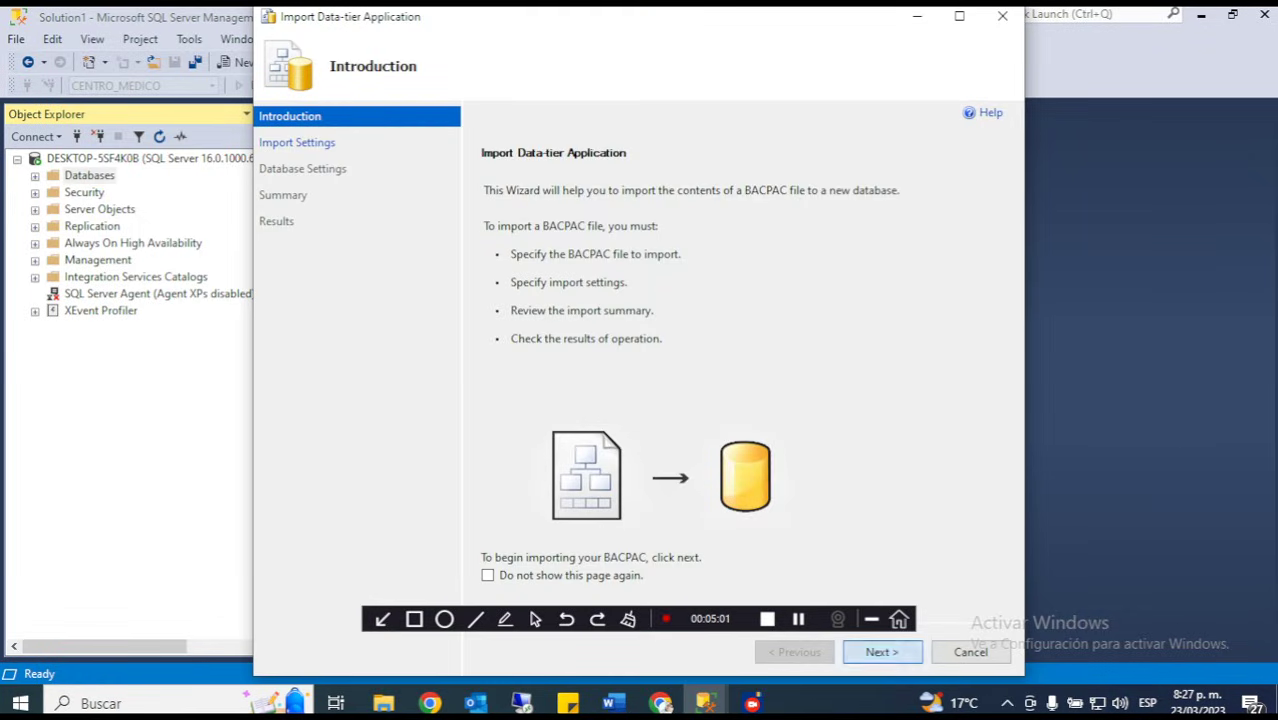
pyautogui.click(882, 652)
pyautogui.click(965, 235)
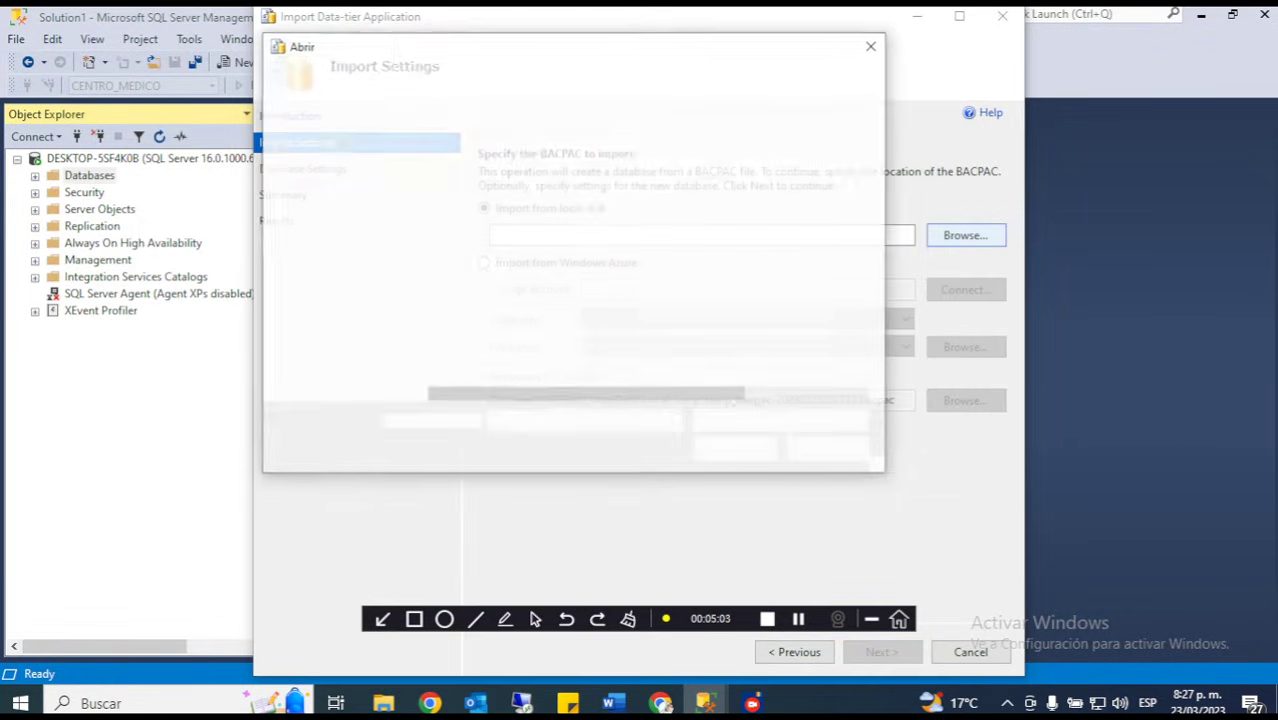
pyautogui.doubleClick(487, 226)
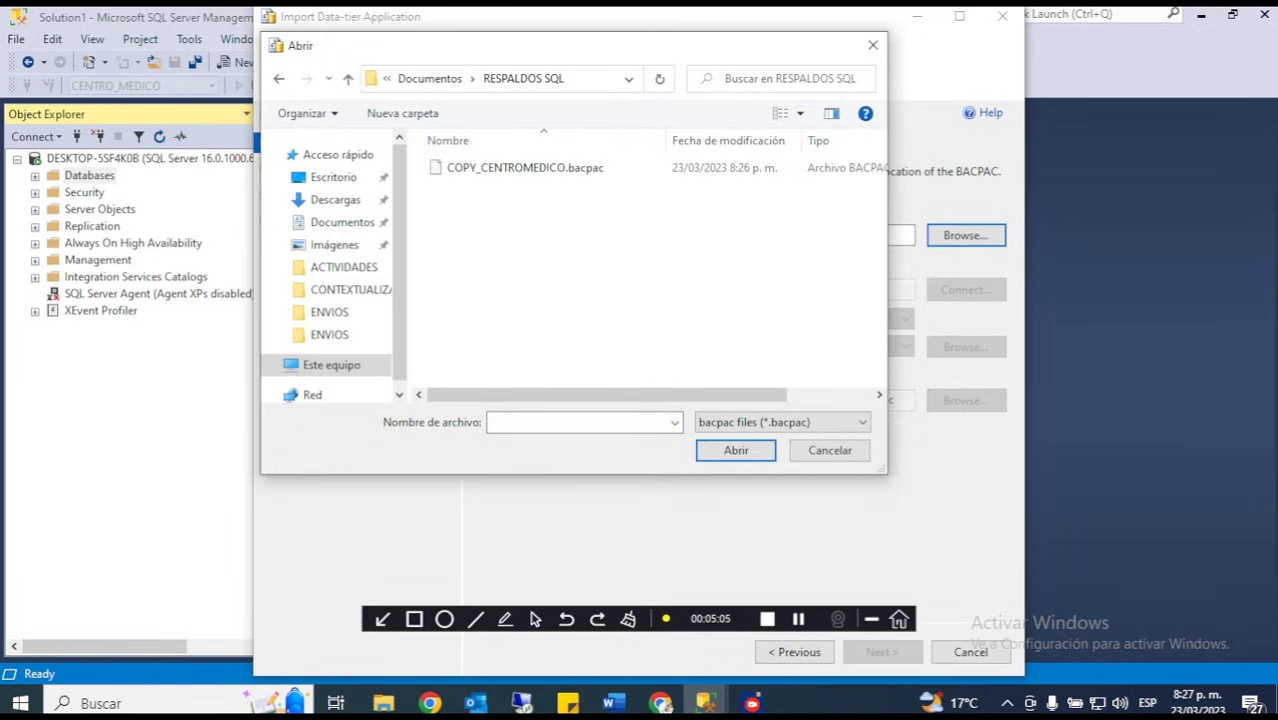
pyautogui.click(525, 168)
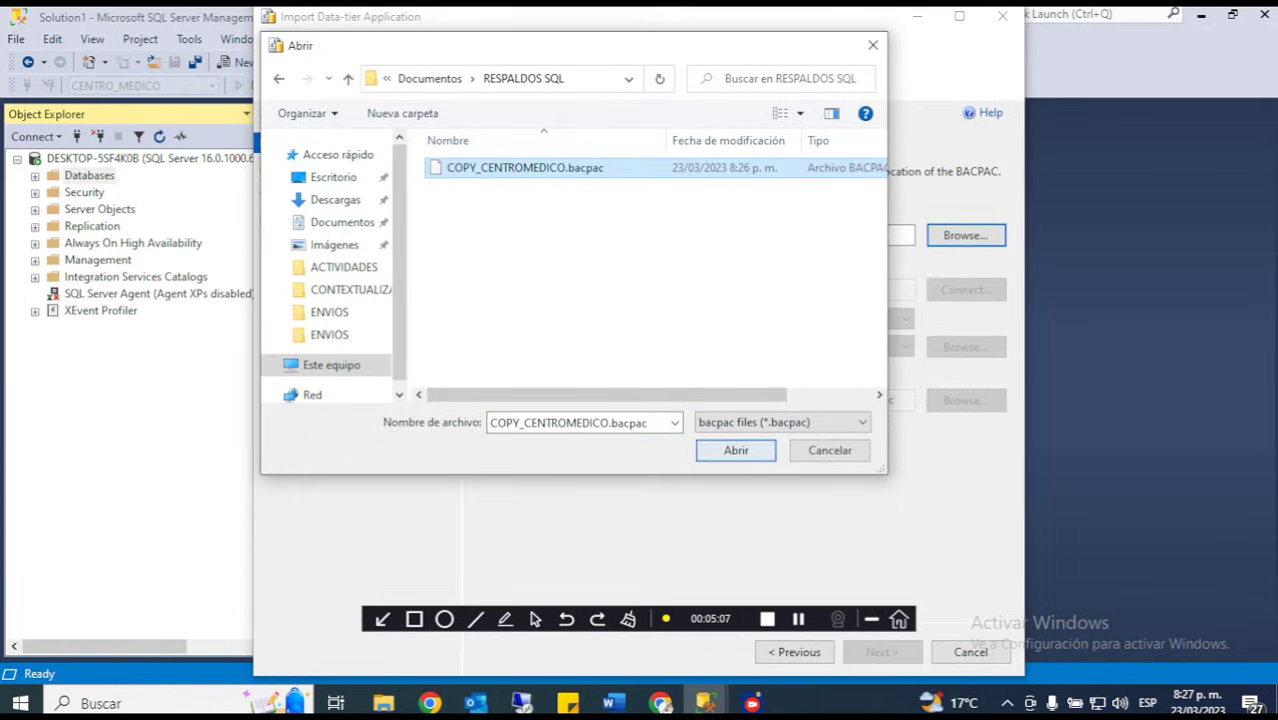
pyautogui.press('Return')
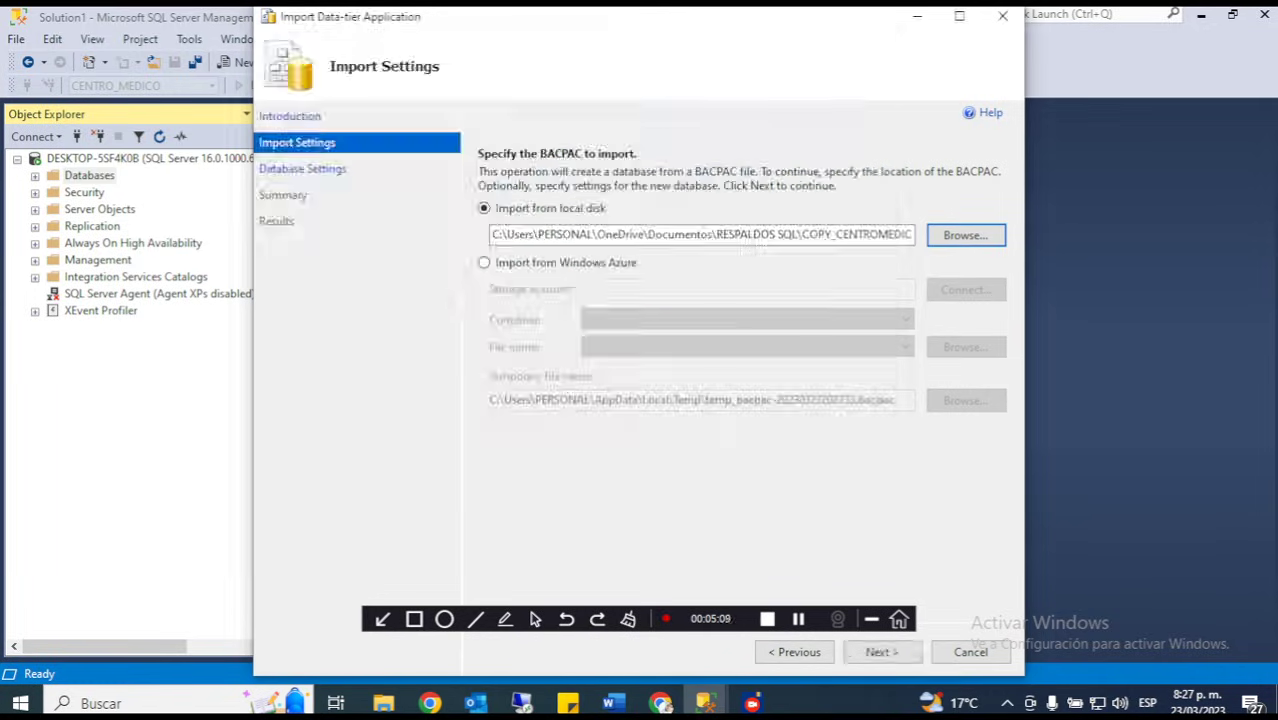
pyautogui.click(882, 652)
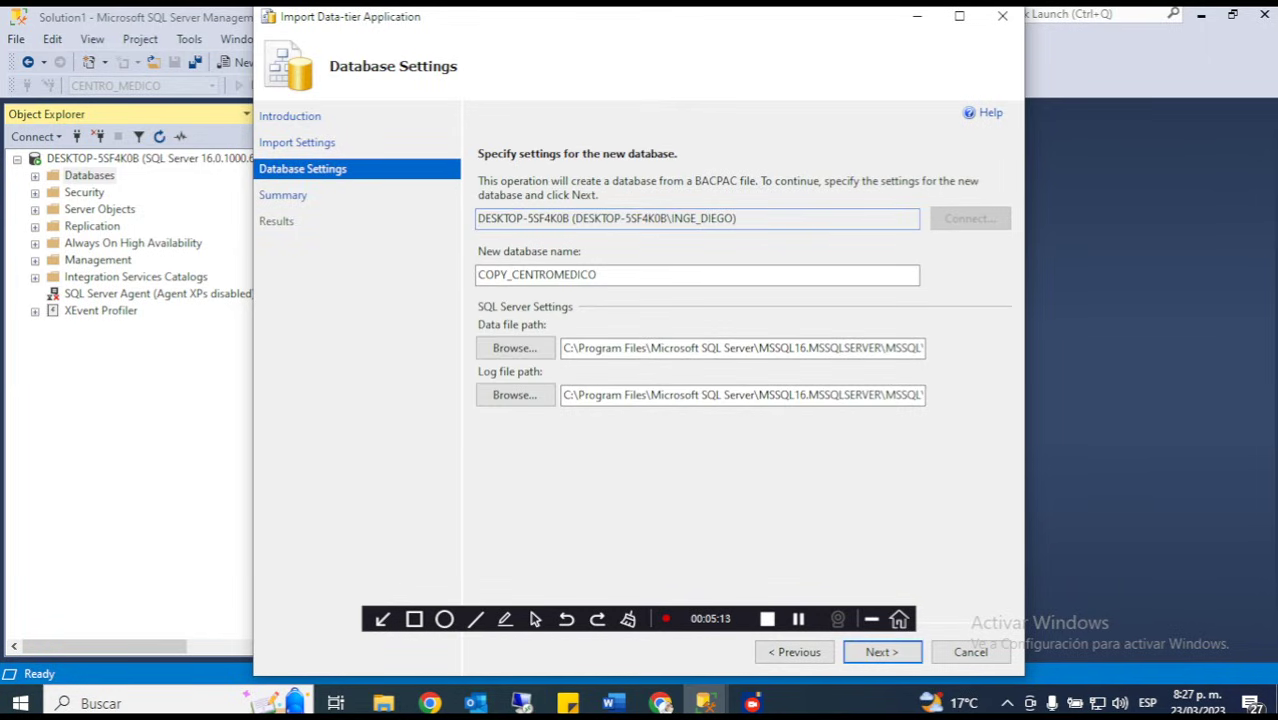
# Step: Keep COPY_CENTROMEDICO as the new database name, run the import and close the wizard once it completes
pyautogui.click(598, 275)
pyautogui.press('Return')
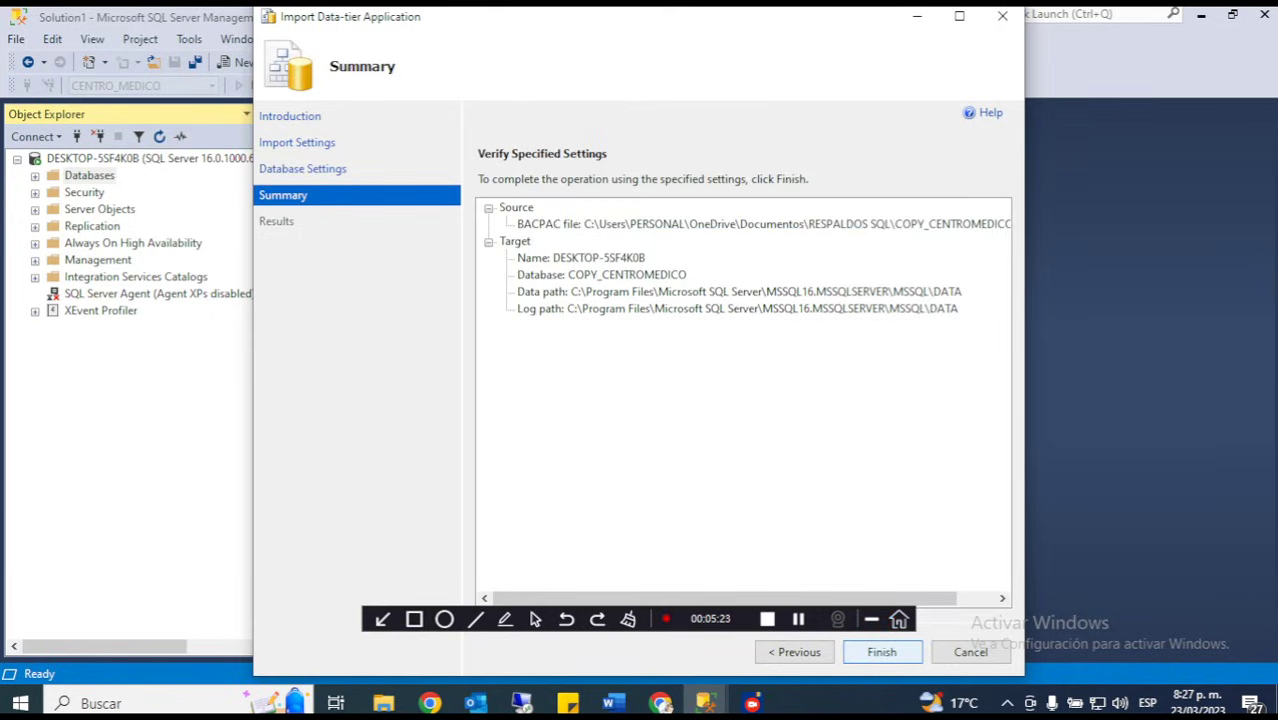
pyautogui.press('Return')
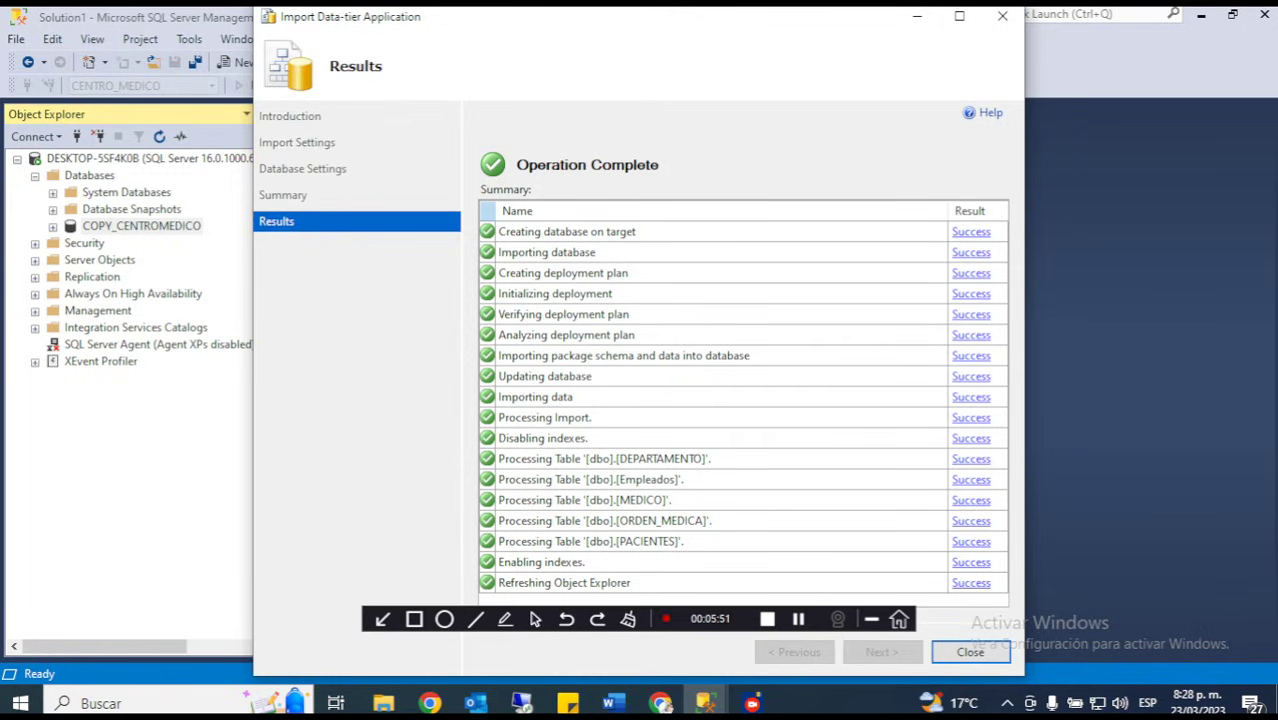
pyautogui.moveTo(620, 17); pyautogui.dragTo(749, 40)
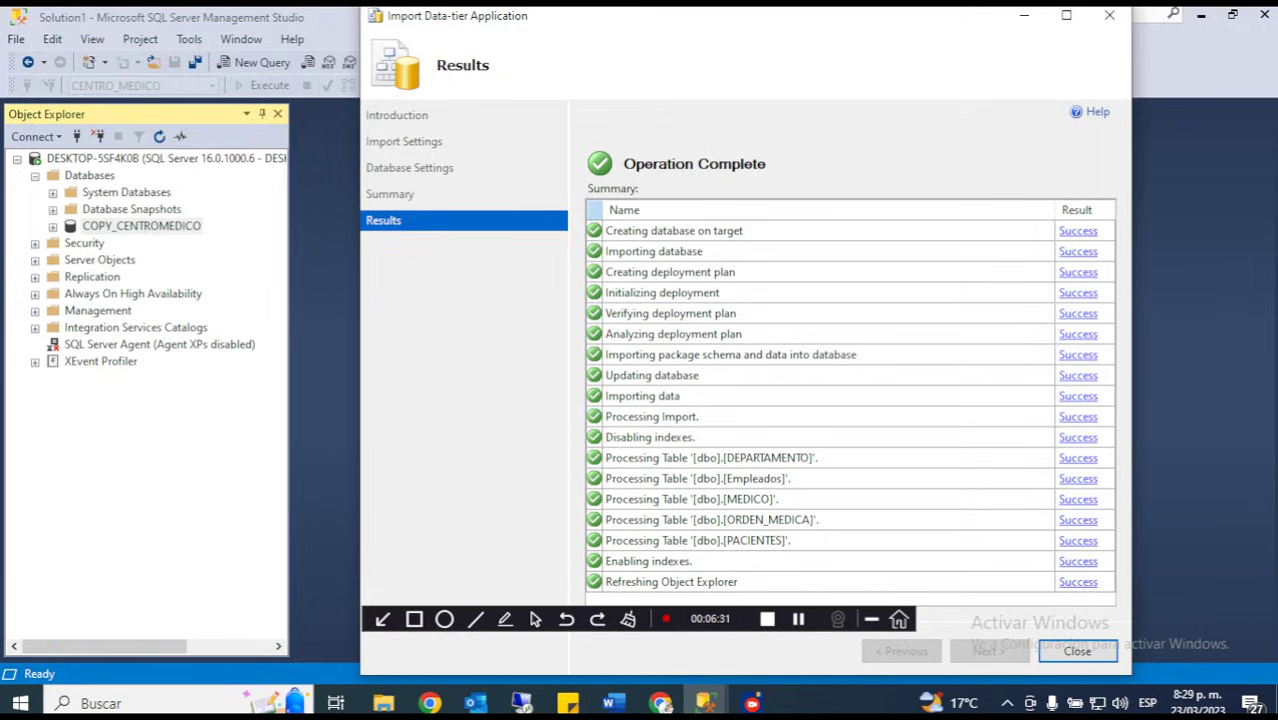
pyautogui.click(1077, 651)
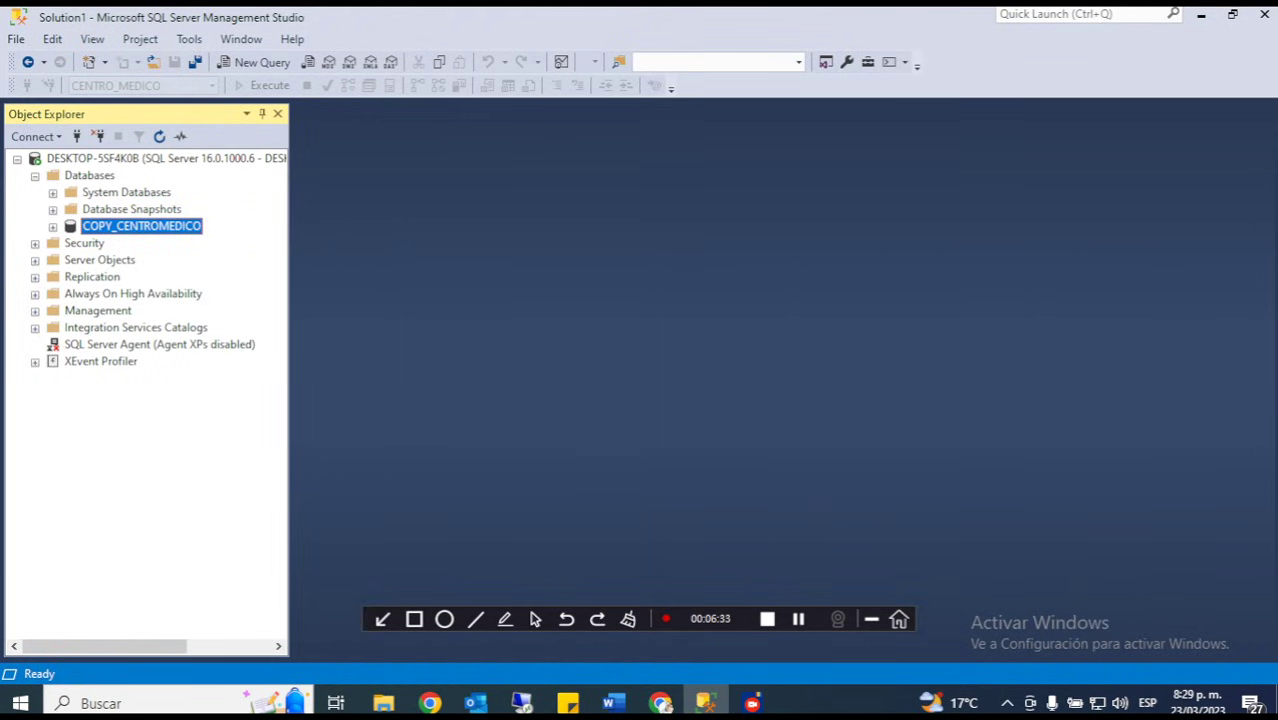
# Step: Expand the imported COPY_CENTROMEDICO database down to its list of tables
pyautogui.click(53, 227)
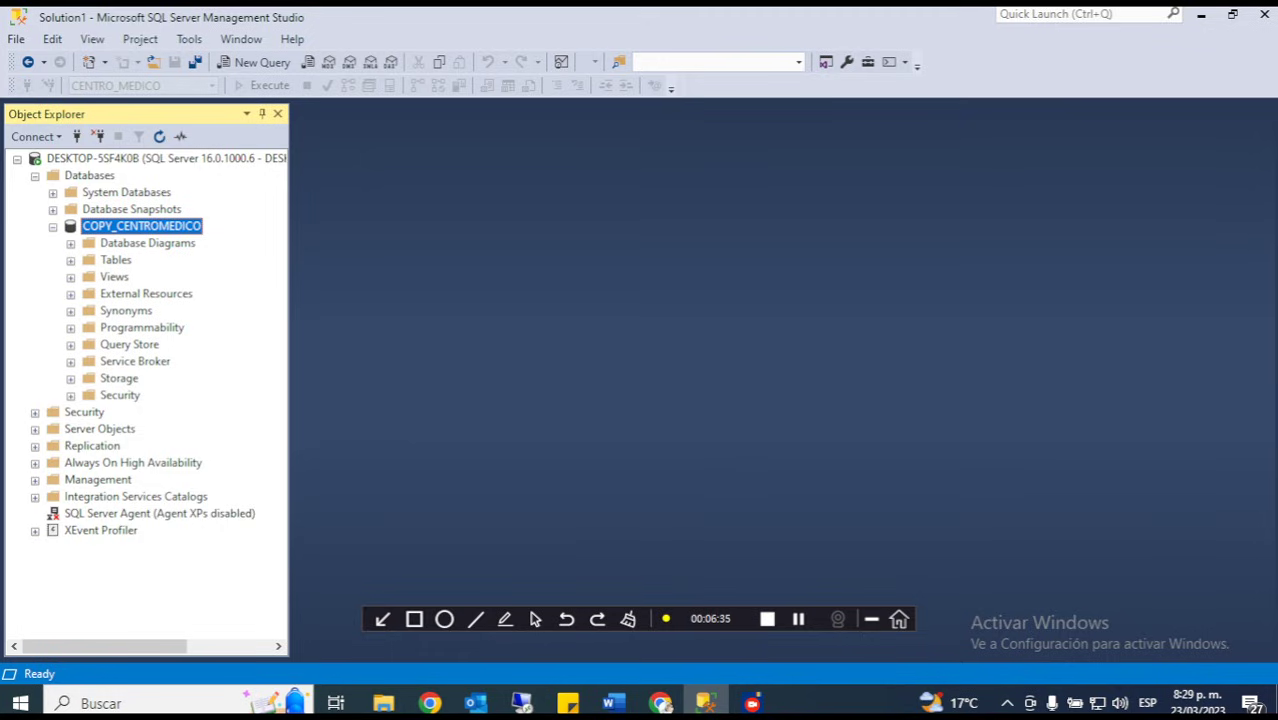
pyautogui.click(71, 261)
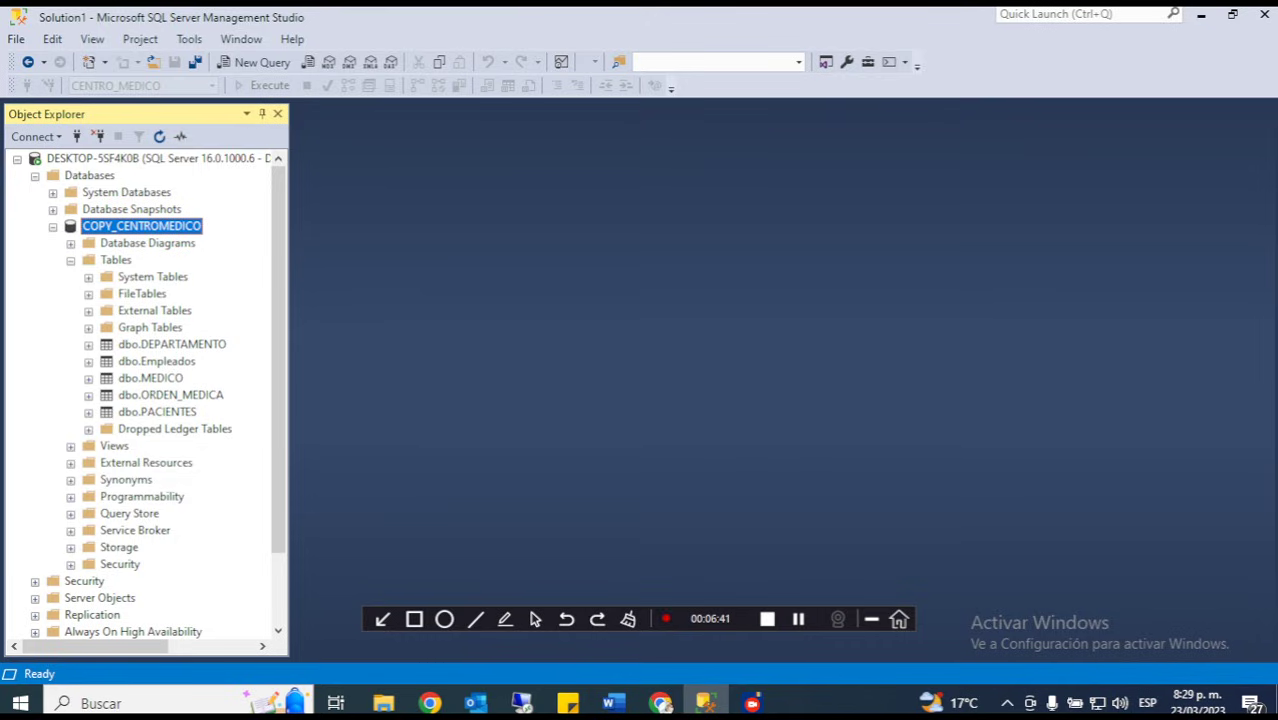
# Step: Query the top 1000 rows of the dbo.DEPARTAMENTO table in COPY_CENTROMEDICO and check the returned department IDs and names
pyautogui.click(172, 344)
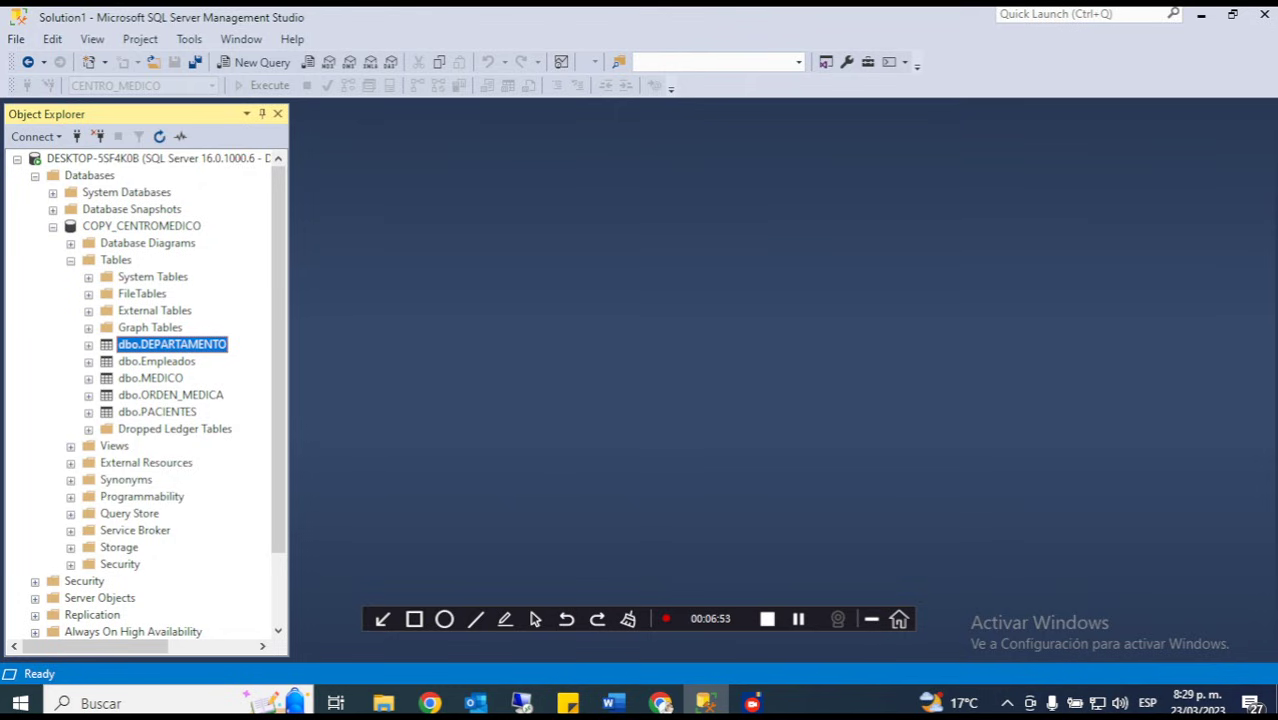
pyautogui.rightClick(193, 344)
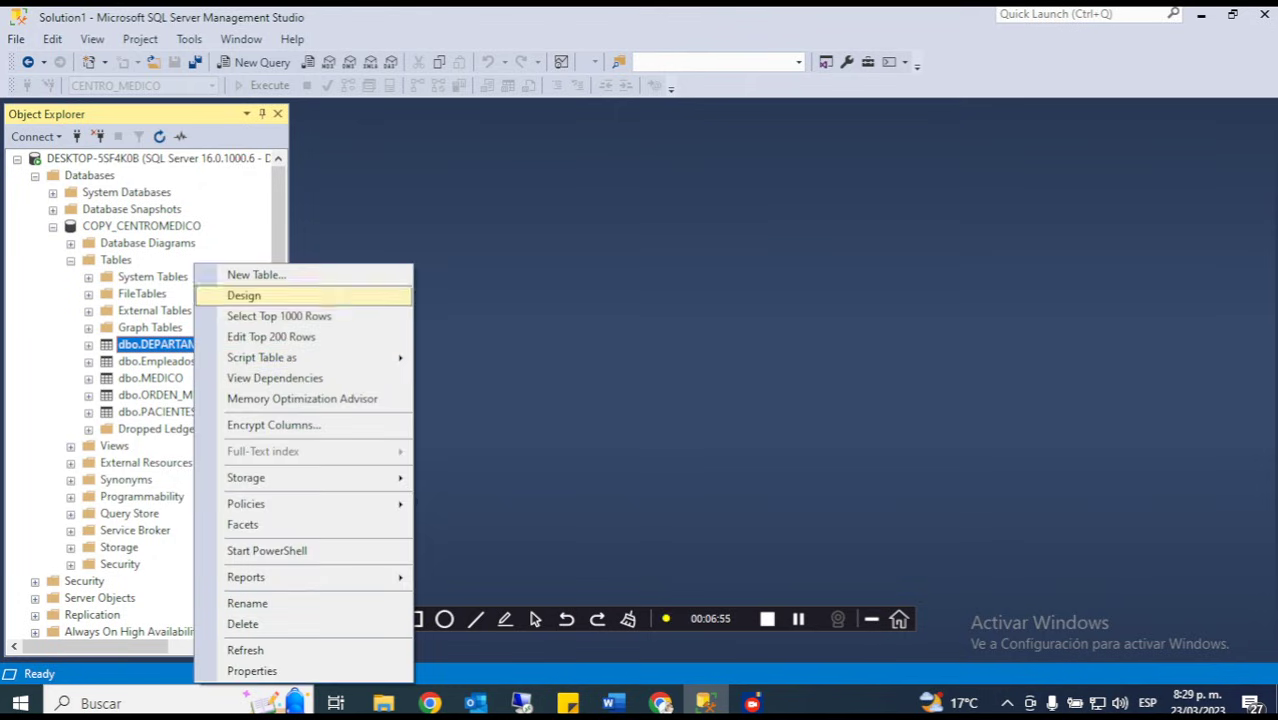
pyautogui.click(279, 316)
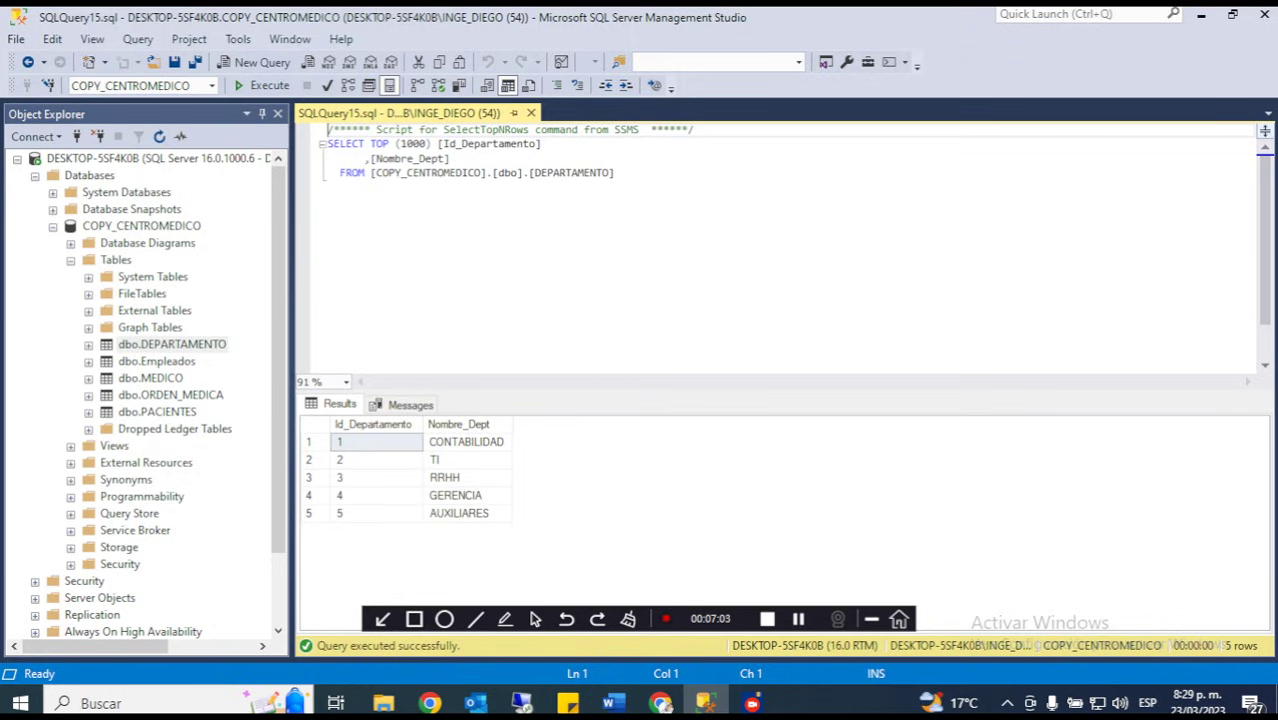
pyautogui.click(376, 442)
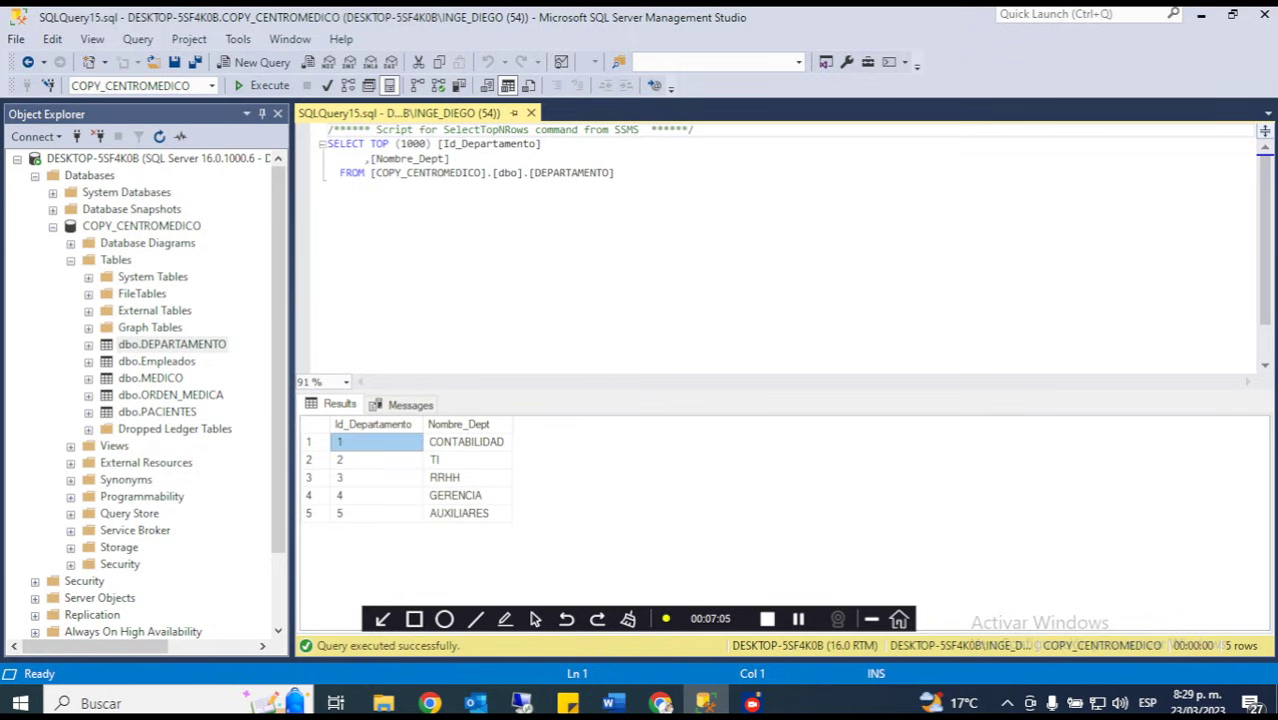
pyautogui.moveTo(466, 442); pyautogui.dragTo(466, 460)
pyautogui.click(466, 496)
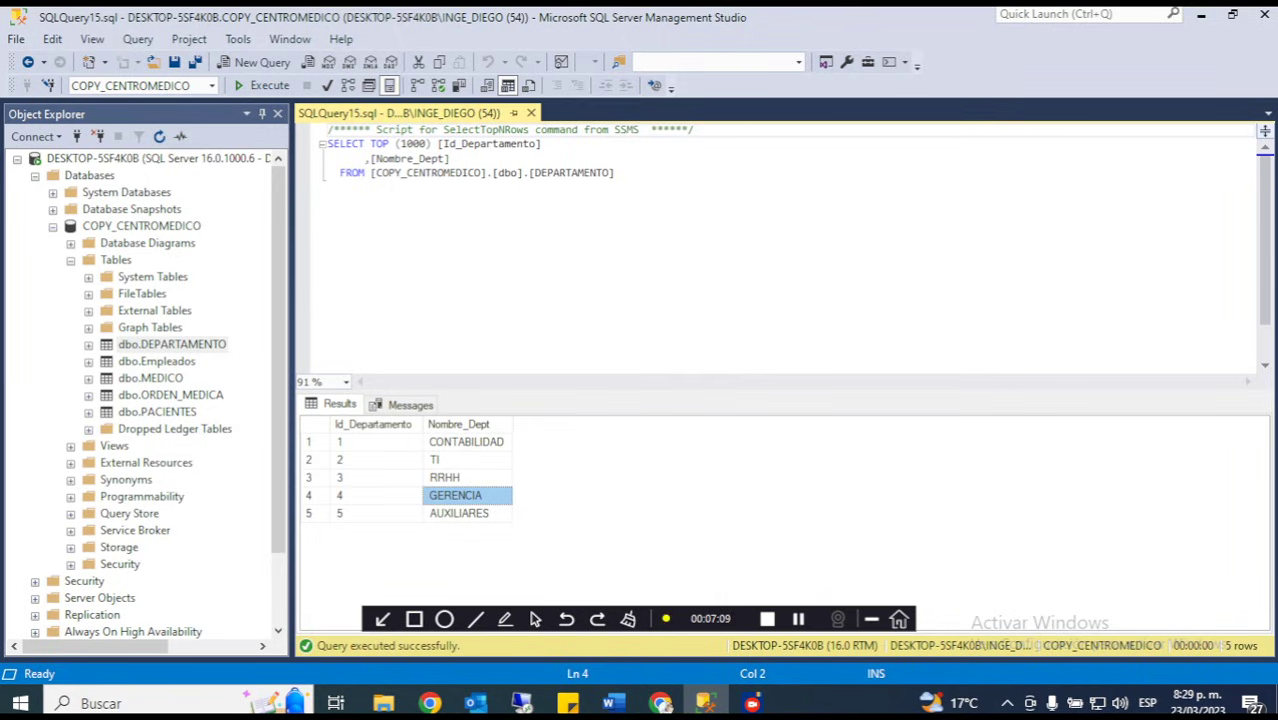
pyautogui.click(466, 513)
# Step: Query the top 1000 rows of the dbo.Empleados table and of the dbo.MEDICO table in COPY_CENTROMEDICO
pyautogui.rightClick(150, 361)
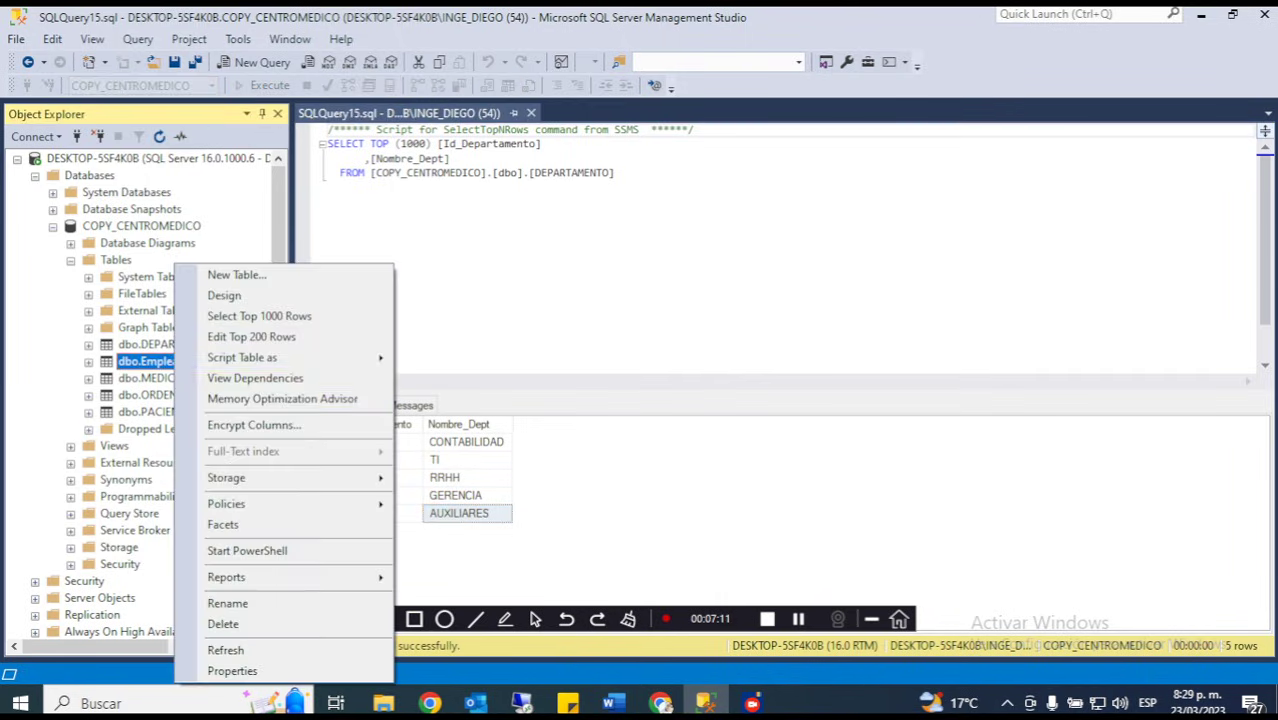
pyautogui.click(259, 316)
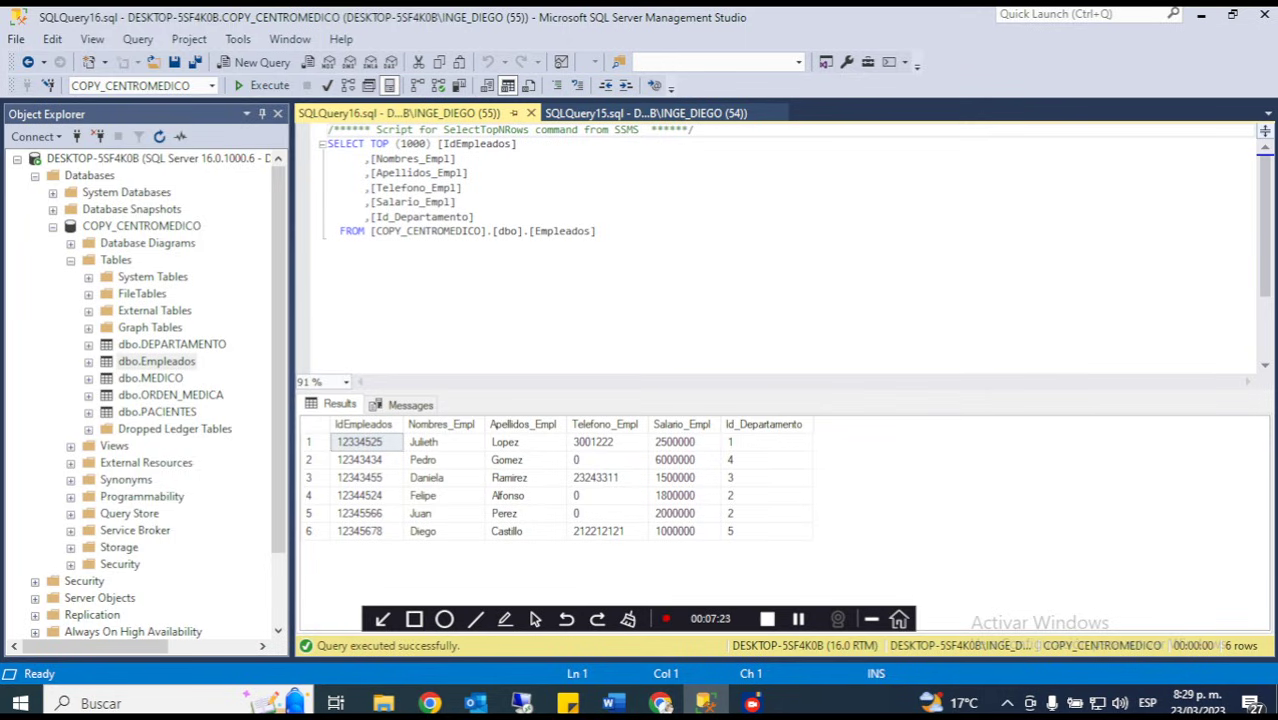
pyautogui.click(150, 378)
pyautogui.rightClick(150, 378)
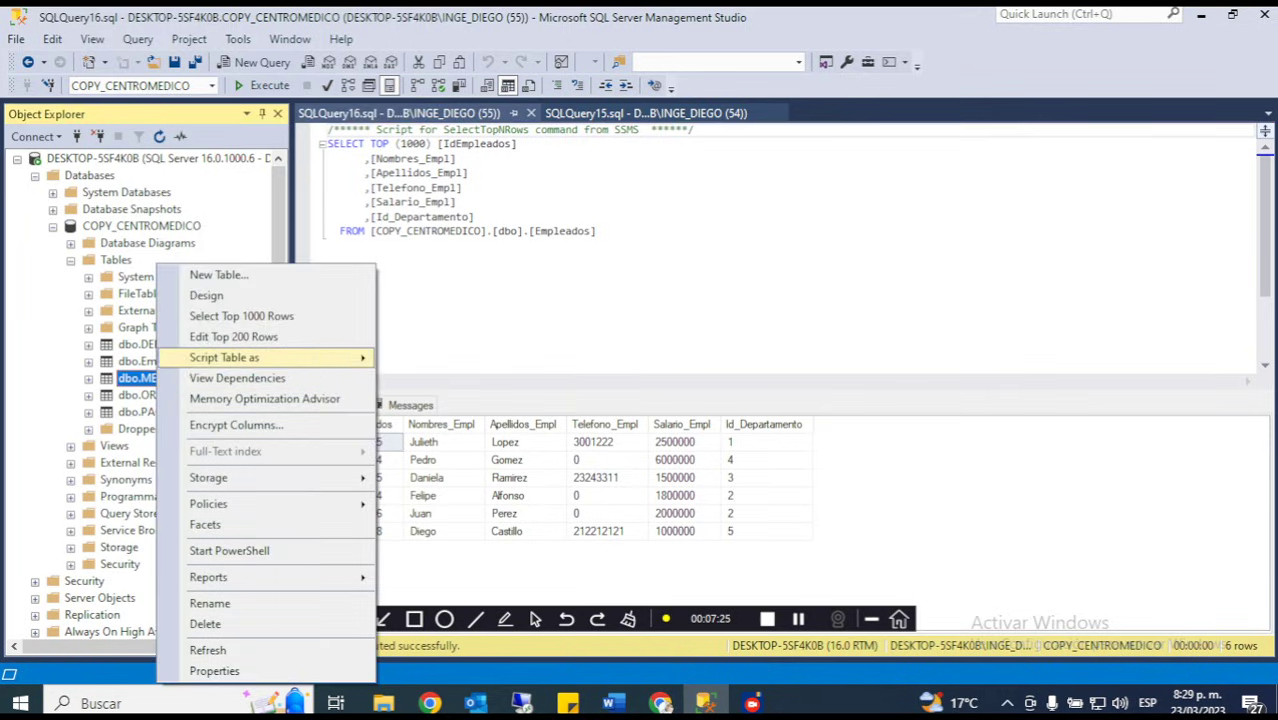
pyautogui.click(241, 316)
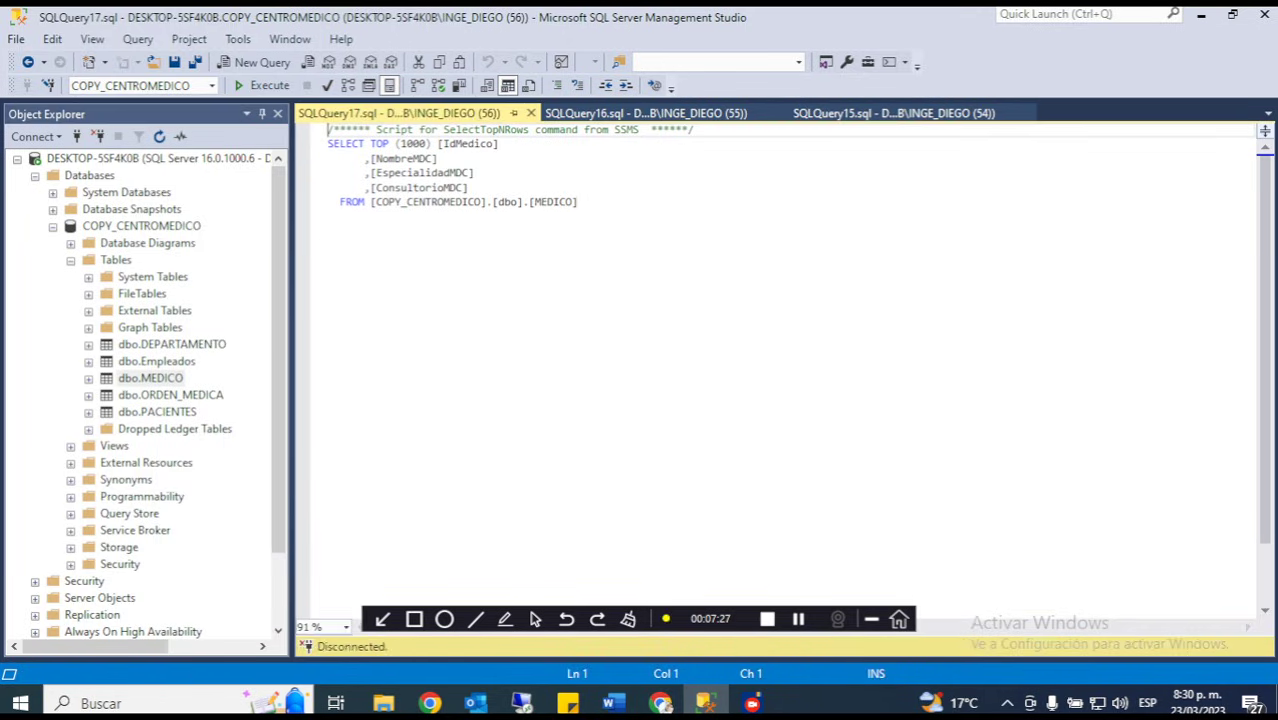